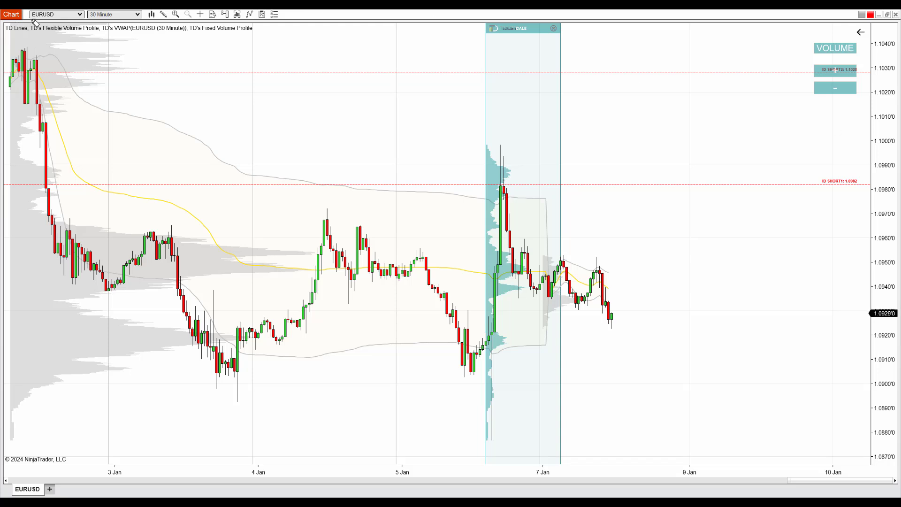
Sketch over the EURUSD 30-minute label, the 6 Jan rally and drop, and the 1.0985 peak, then clear
drag(30, 21, 146, 15)
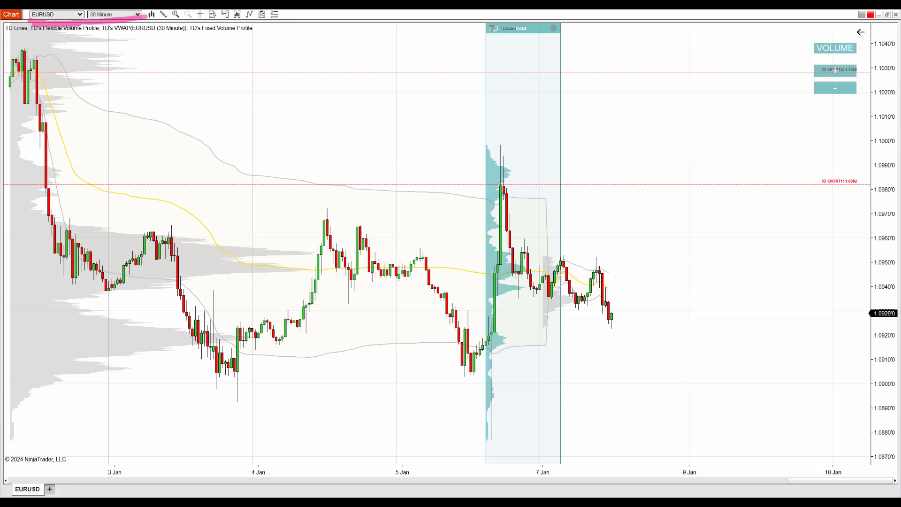
mouse_move(482, 274)
mouse_down()
mouse_move(500, 140)
mouse_move(535, 253)
mouse_up()
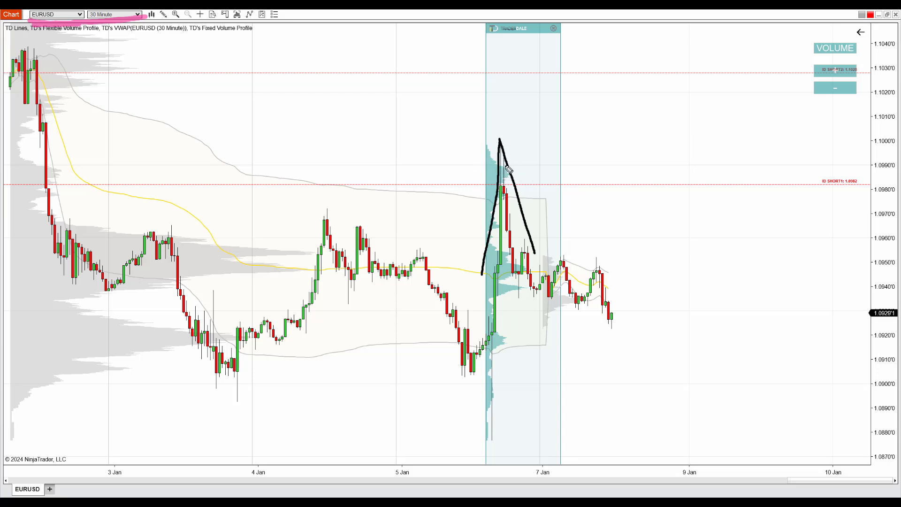
mouse_move(507, 169)
mouse_down()
mouse_move(498, 163)
mouse_move(490, 186)
mouse_move(533, 178)
mouse_move(513, 168)
mouse_up()
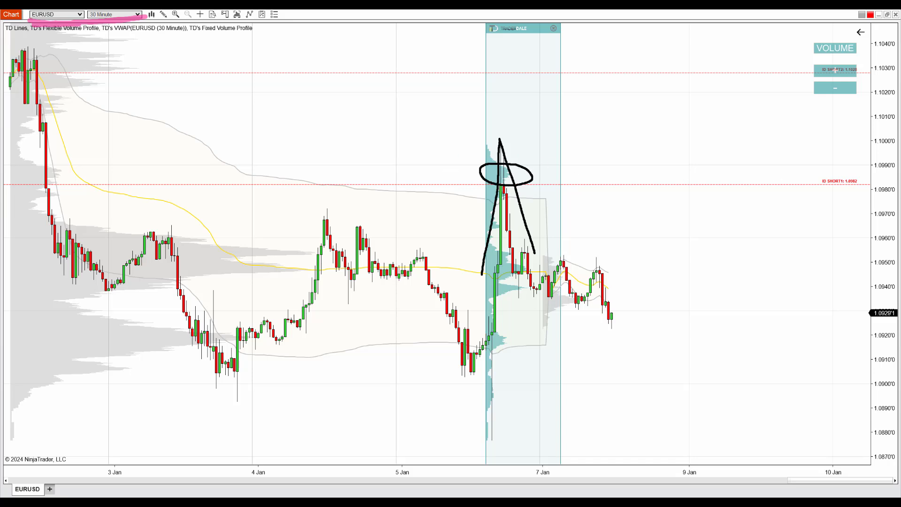
key(Escape)
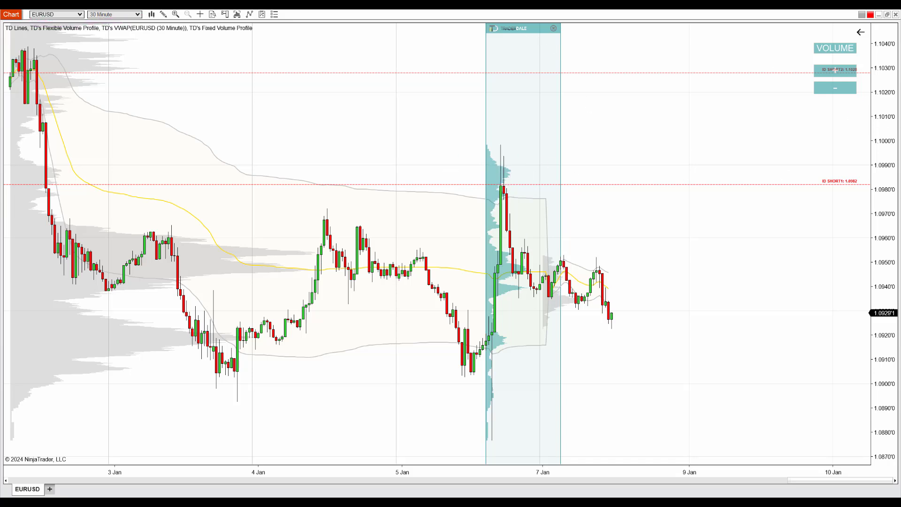
Narrow the fixed volume profile to end before 7 Jan, circle its 1.0985 top, then clear the marks
click(534, 71)
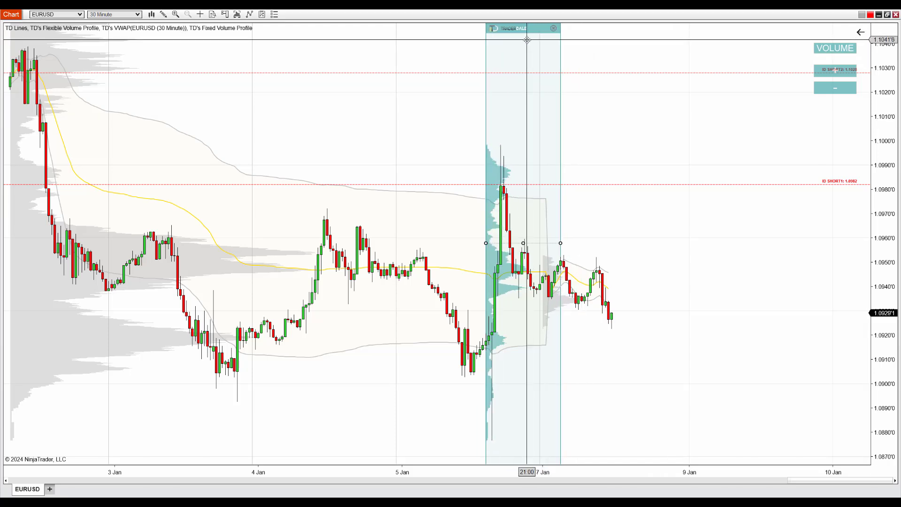
drag(560, 242, 548, 243)
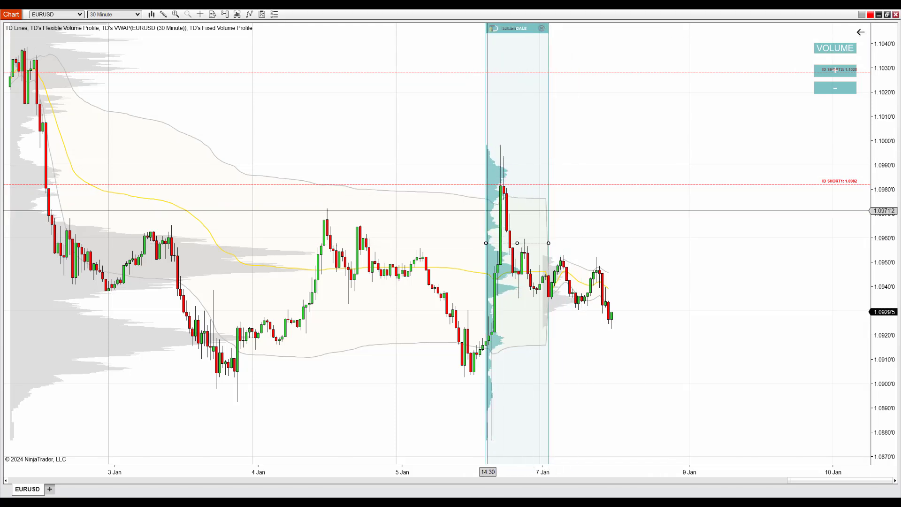
mouse_move(480, 134)
mouse_down()
mouse_move(478, 192)
mouse_move(509, 341)
mouse_move(529, 125)
mouse_move(474, 123)
mouse_up()
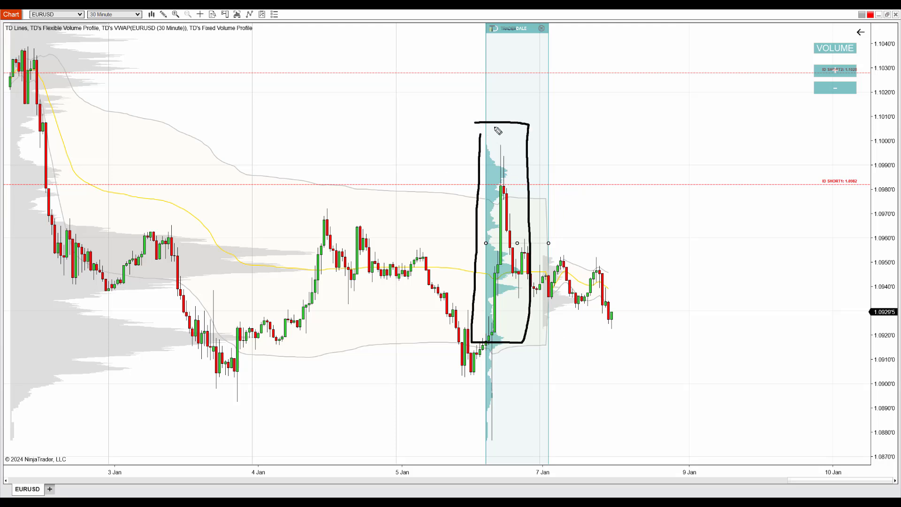
mouse_move(511, 169)
mouse_down()
mouse_move(476, 180)
mouse_move(524, 181)
mouse_move(497, 170)
mouse_up()
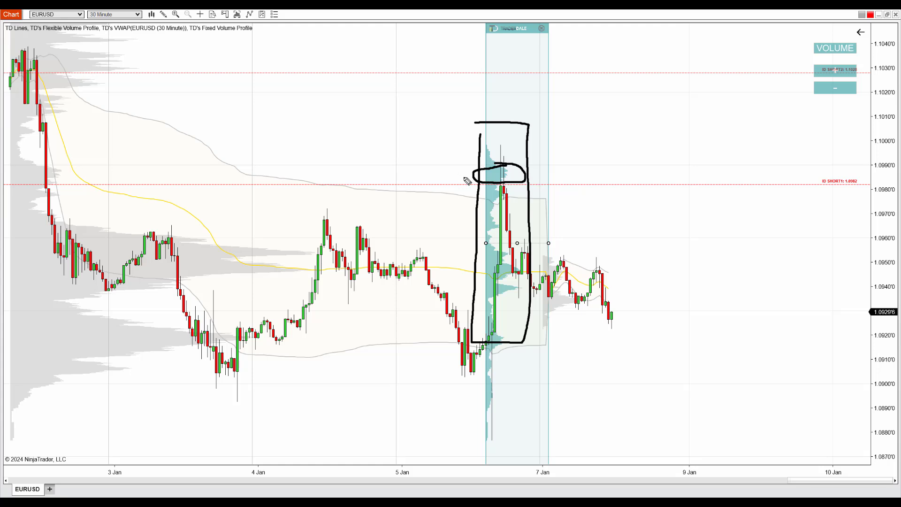
mouse_move(479, 170)
mouse_down()
mouse_move(495, 182)
mouse_move(505, 164)
mouse_move(490, 187)
mouse_up()
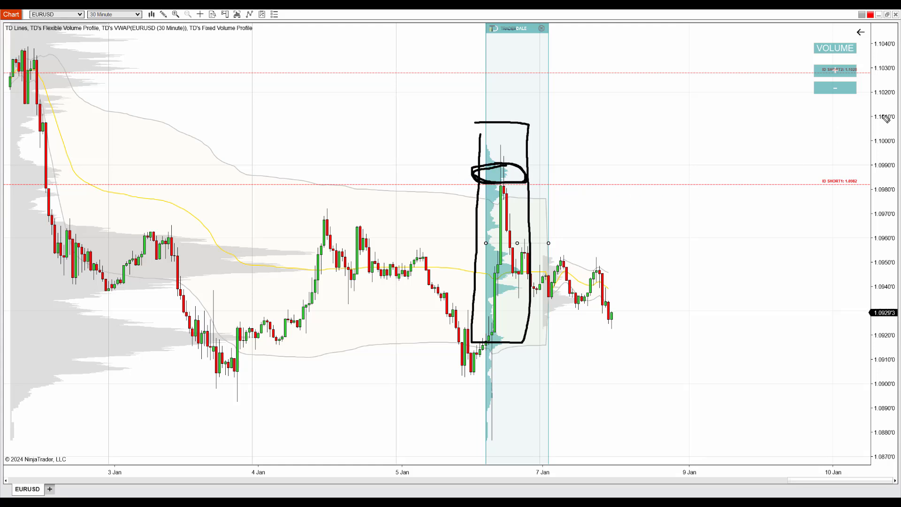
key(Escape)
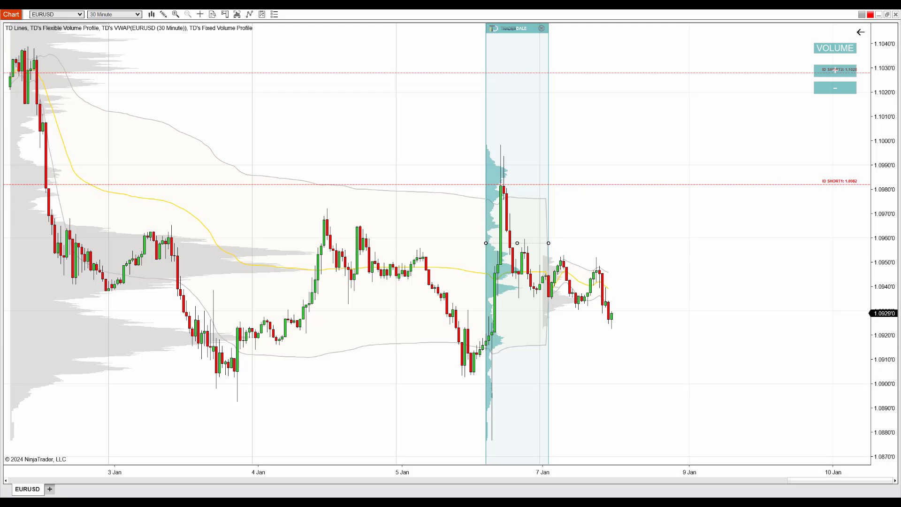
drag(504, 185, 741, 184)
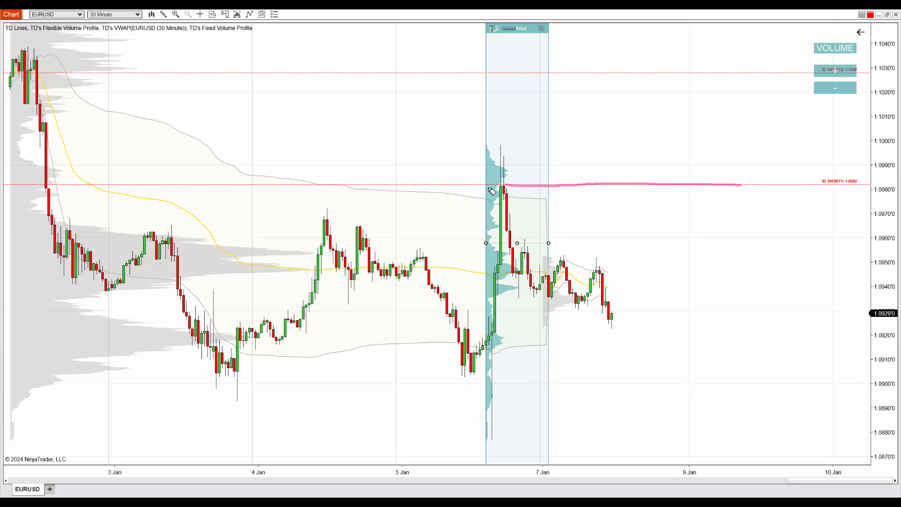
drag(485, 186, 531, 185)
mouse_move(862, 177)
mouse_down()
mouse_move(828, 169)
mouse_move(873, 194)
mouse_move(863, 174)
mouse_up()
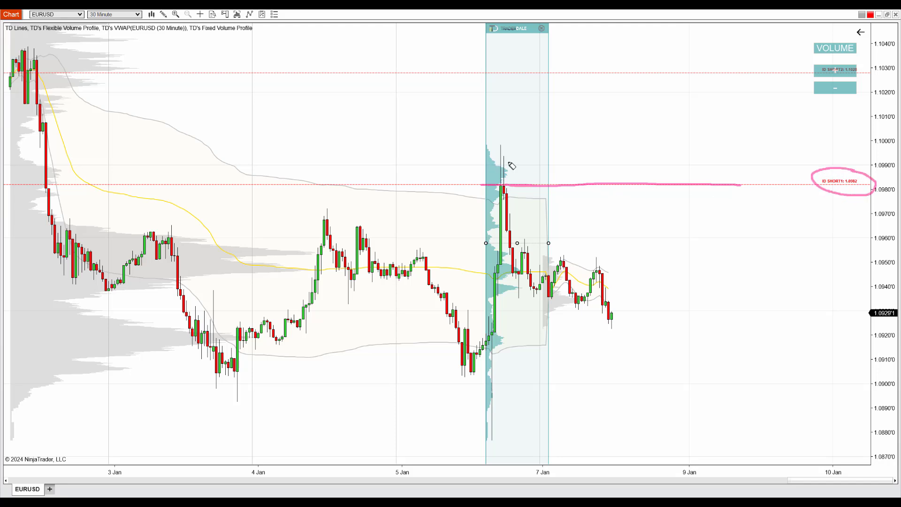
mouse_move(505, 169)
mouse_down()
mouse_move(488, 173)
mouse_move(521, 175)
mouse_move(509, 165)
mouse_up()
mouse_move(637, 303)
mouse_down()
mouse_move(705, 186)
mouse_move(688, 186)
mouse_move(728, 216)
mouse_move(710, 225)
mouse_up()
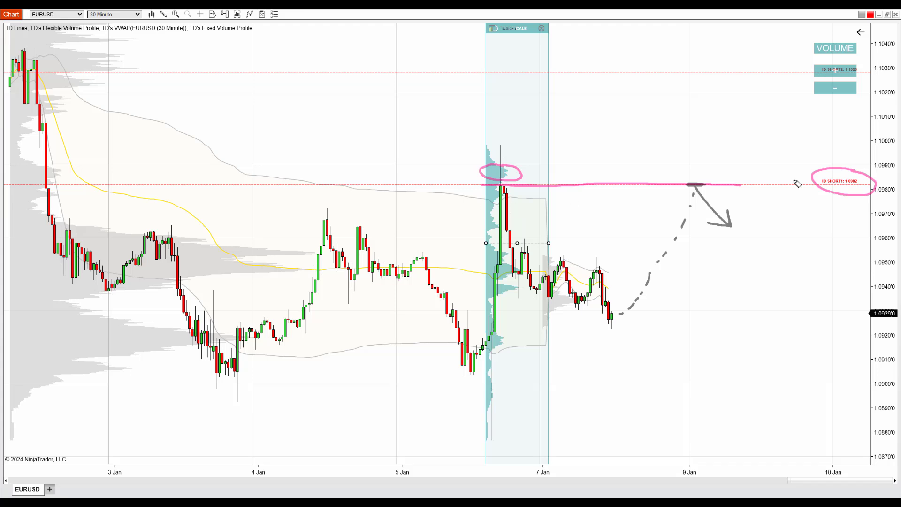
key(Escape)
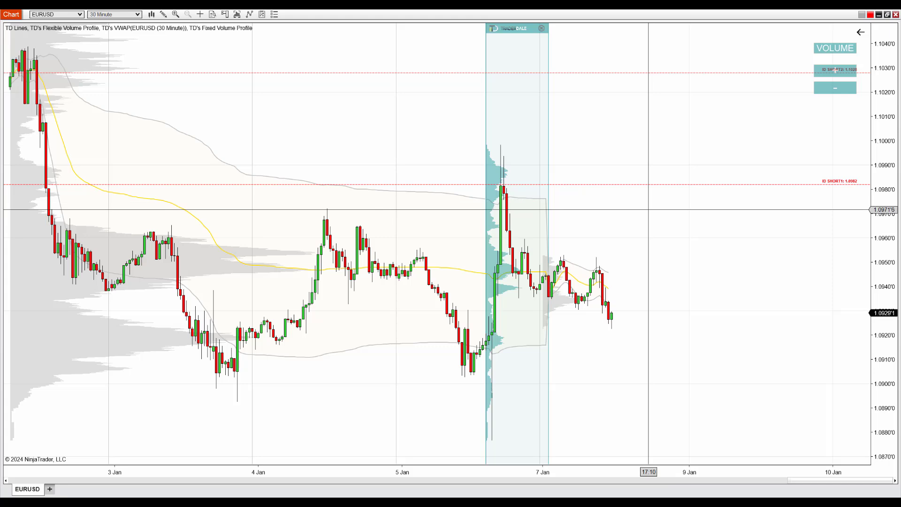
Switch the chart to AUDUSD and scroll to the recent days
text(AUDUSD)
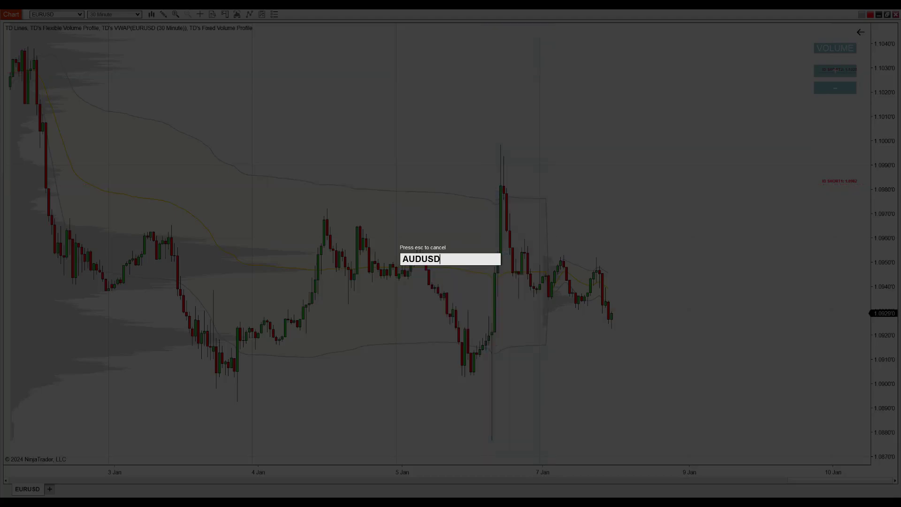
key(Return)
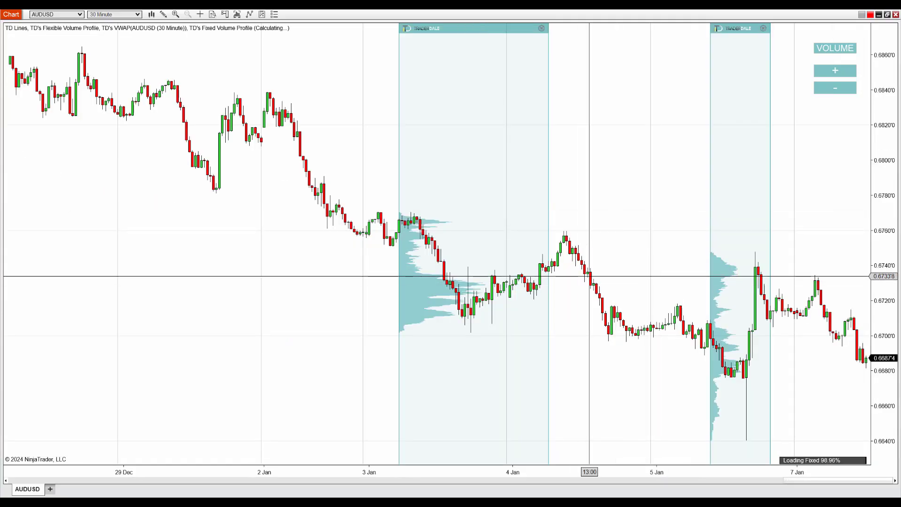
scroll(589, 276, down, 5)
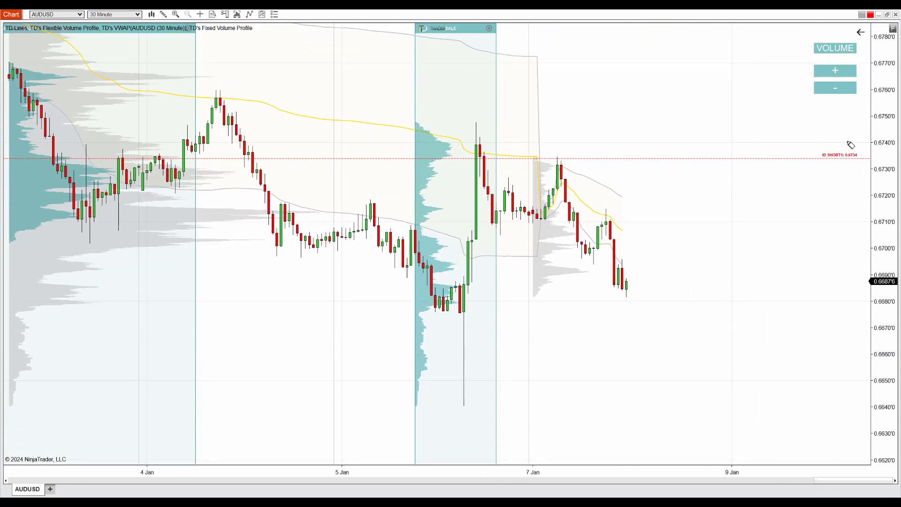
Sketch the rally spike, circle the 0.6742 profile top, line the 0.6734 level, then clear it
mouse_move(461, 271)
mouse_down()
mouse_move(476, 123)
mouse_move(494, 223)
mouse_up()
mouse_move(452, 138)
mouse_down()
mouse_move(406, 146)
mouse_move(452, 139)
mouse_up()
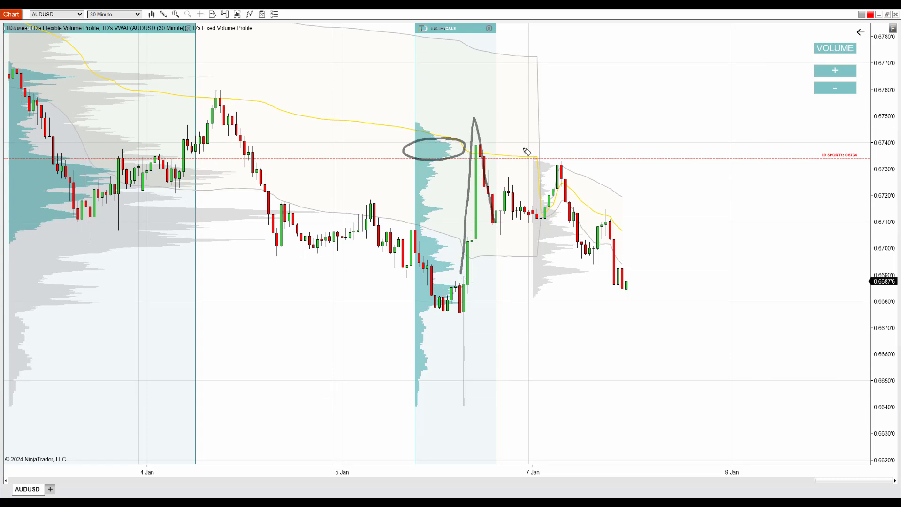
mouse_move(403, 158)
mouse_down()
mouse_move(555, 162)
mouse_move(656, 296)
mouse_up()
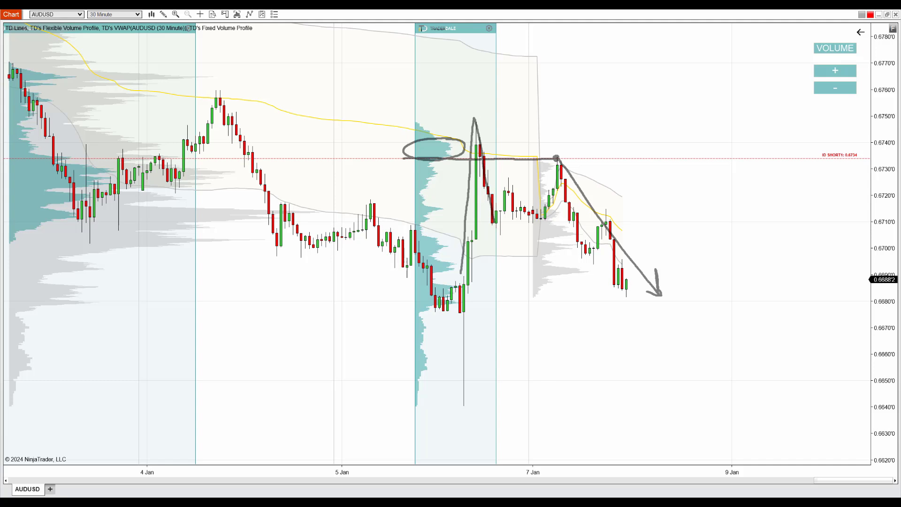
key(Escape)
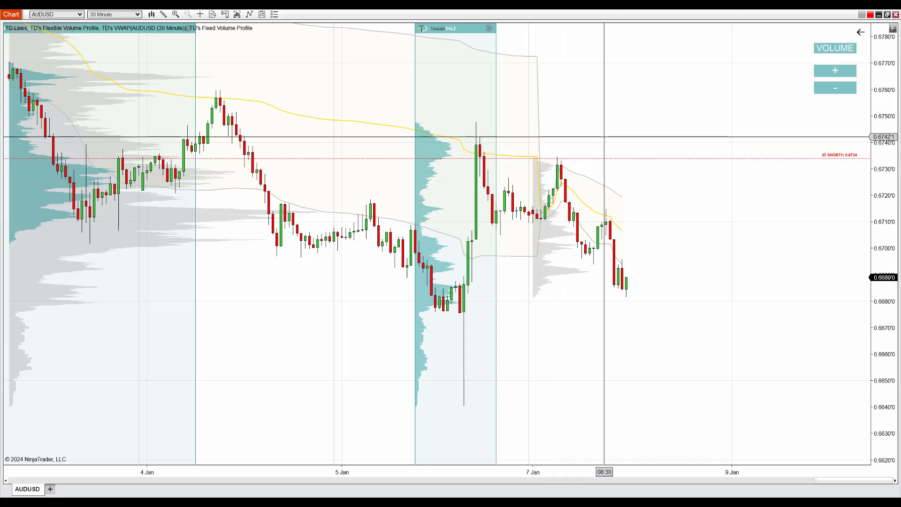
Return to EURUSD, scroll forward, and sketch the expected rise to ID SHORT1 at 1.0982, then clear it
text(EURUSD)
key(Return)
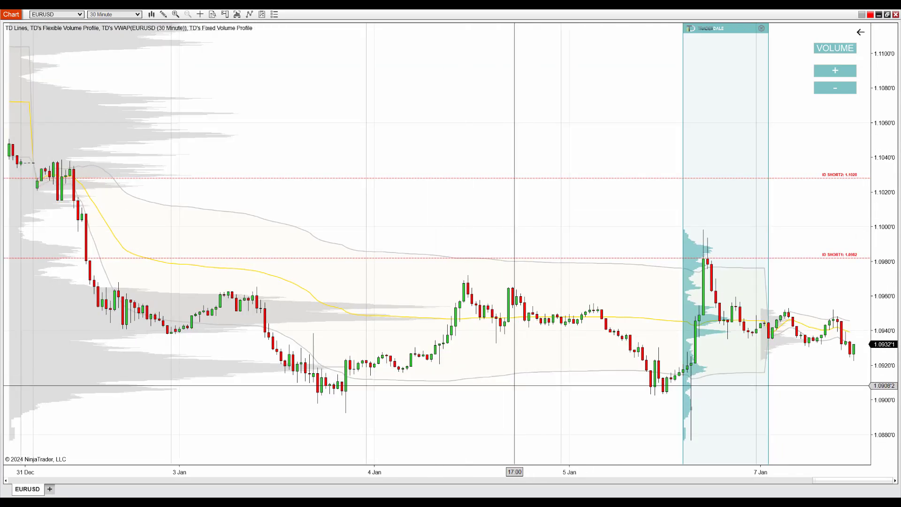
scroll(653, 328, down, 5)
mouse_move(706, 289)
mouse_down()
mouse_move(747, 139)
mouse_move(800, 201)
mouse_move(778, 201)
mouse_up()
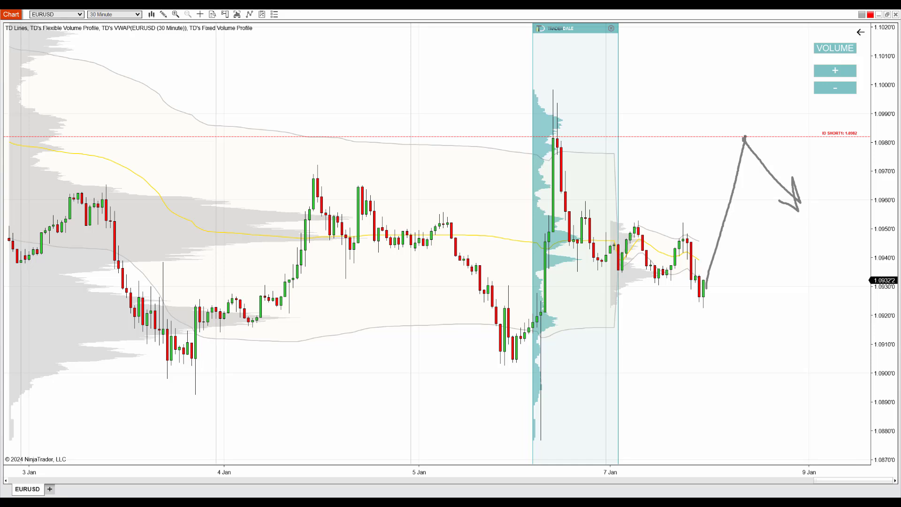
key(Escape)
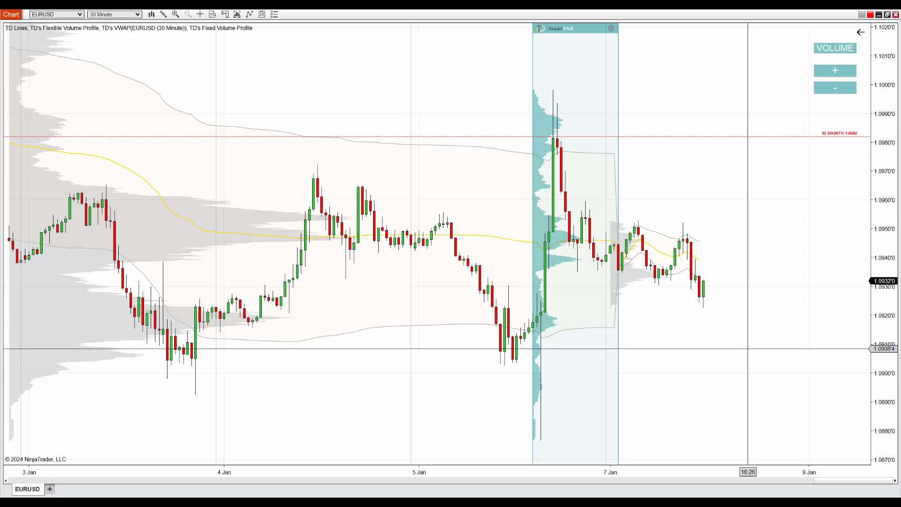
Switch the chart to EURAUD and pan to leave empty space after the last bars
text(EURA)
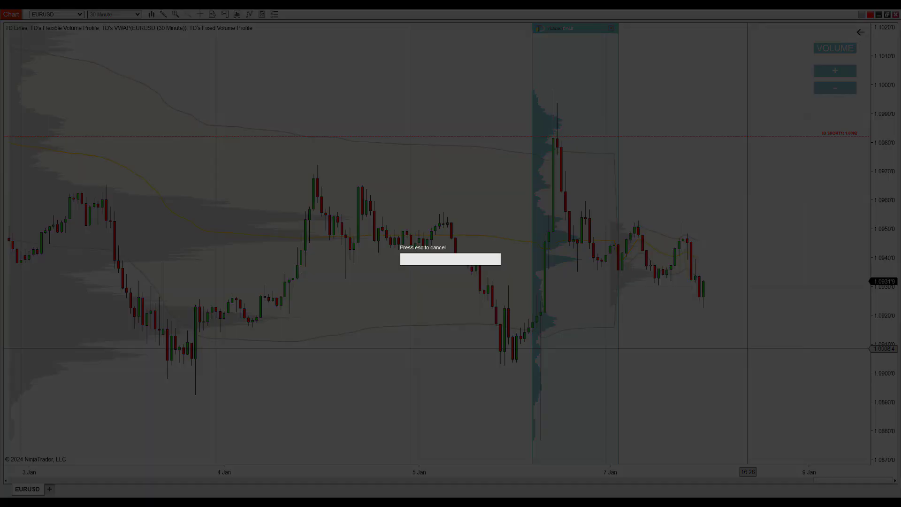
text(UD)
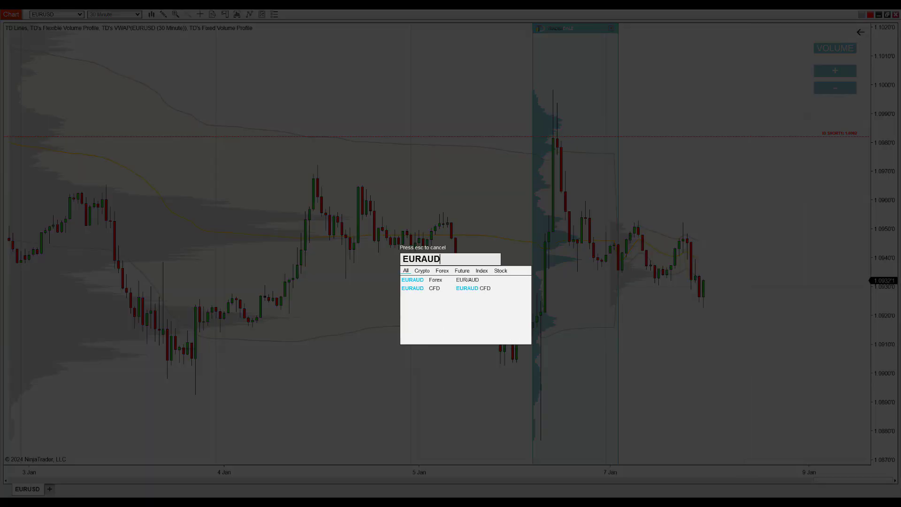
key(Return)
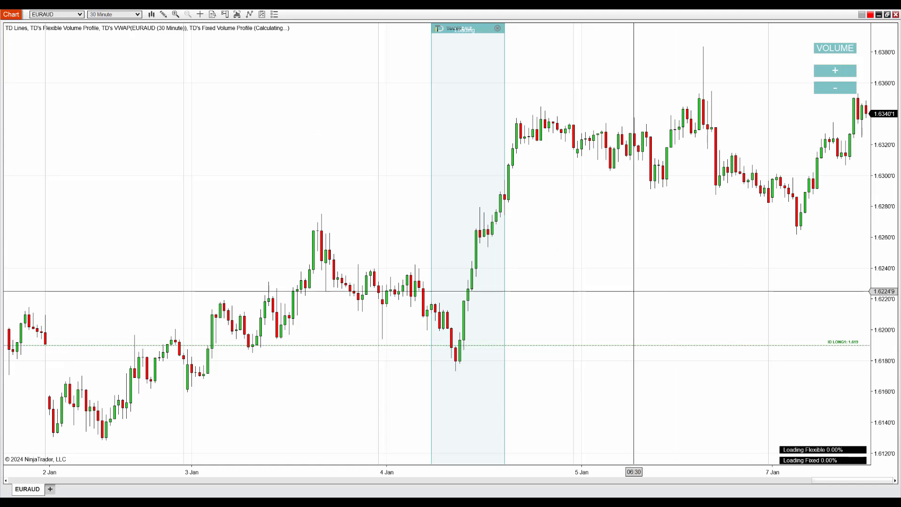
mouse_move(606, 320)
mouse_down()
mouse_move(577, 334)
mouse_move(559, 318)
mouse_move(475, 340)
mouse_move(454, 333)
mouse_up()
Line the ID LONG level freehand, sketch the 4 Jan dip and bounce, and underline the 30-minute timeframe
mouse_move(235, 366)
mouse_down()
mouse_move(844, 368)
mouse_move(847, 353)
mouse_move(868, 374)
mouse_move(850, 354)
mouse_up()
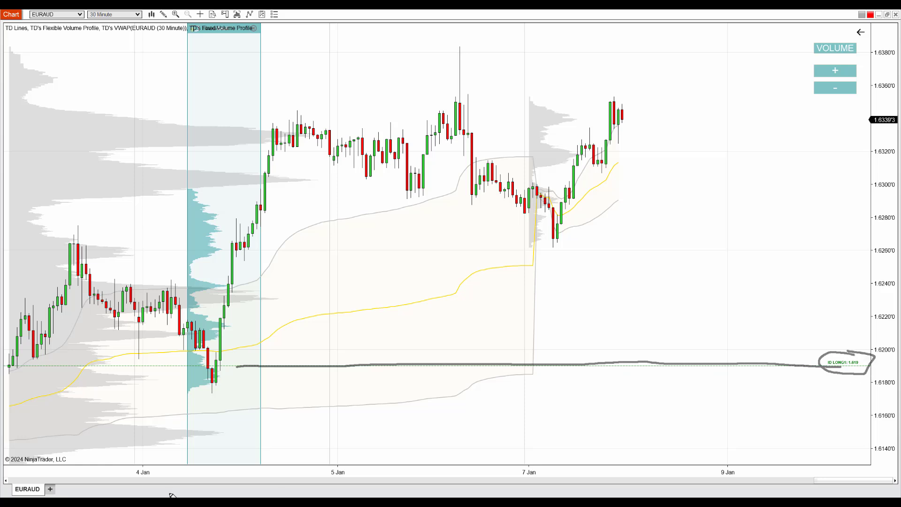
mouse_move(173, 292)
mouse_down()
mouse_move(203, 336)
mouse_move(216, 387)
mouse_move(323, 202)
mouse_up()
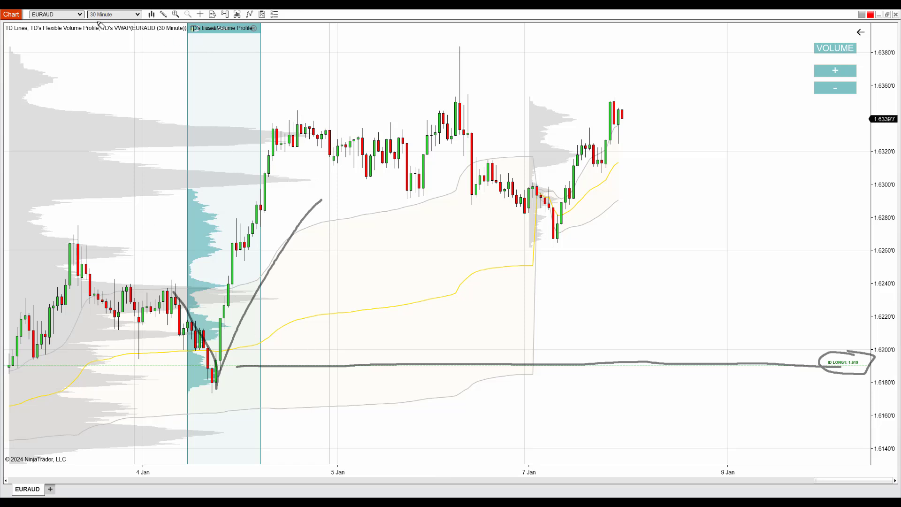
mouse_move(99, 25)
mouse_down()
mouse_move(93, 22)
mouse_move(126, 21)
mouse_move(29, 21)
mouse_move(107, 22)
mouse_up()
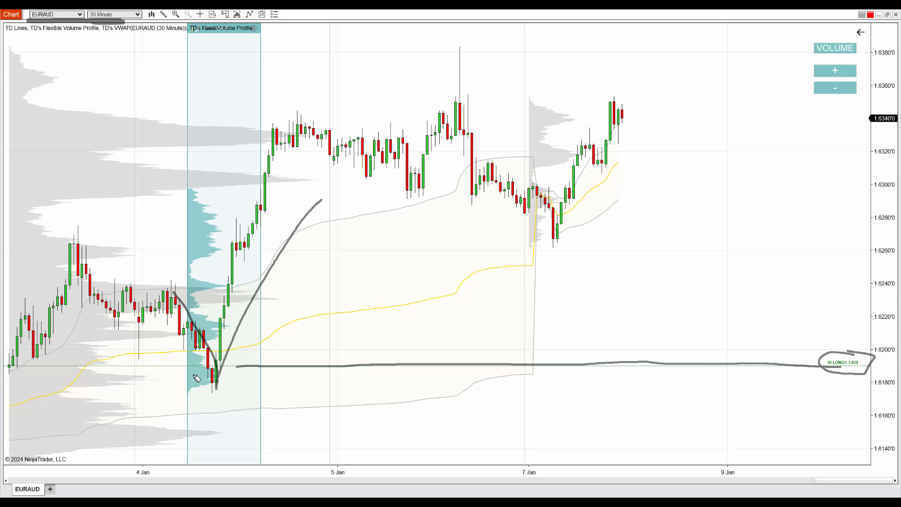
Circle the 4 Jan low candles twice, then erase the annotations
mouse_move(210, 363)
mouse_down()
mouse_move(184, 372)
mouse_move(229, 385)
mouse_move(202, 365)
mouse_up()
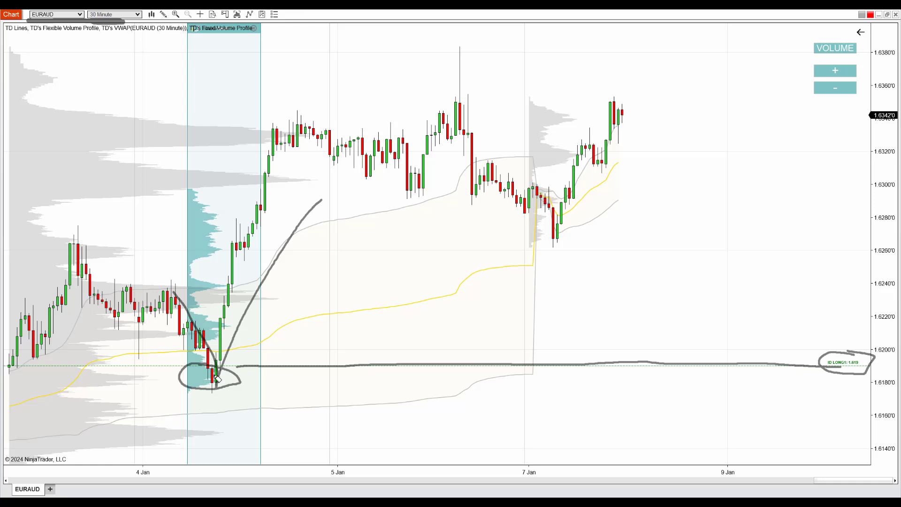
mouse_move(218, 369)
mouse_down()
mouse_move(200, 362)
mouse_move(185, 390)
mouse_move(236, 394)
mouse_move(222, 370)
mouse_up()
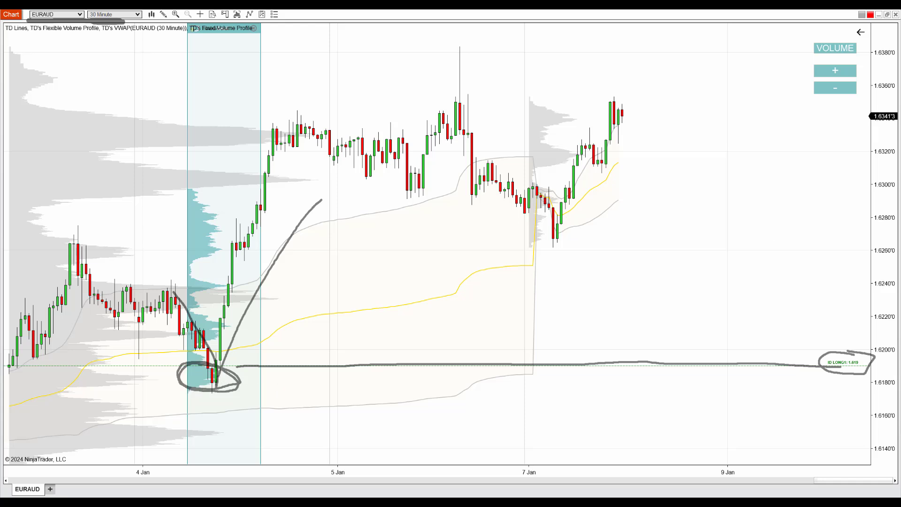
key(e)
Sketch the level line, a projected dip to ID LONG, the touch and a bounce arrow, then clear
mouse_move(181, 364)
mouse_down()
mouse_move(258, 367)
mouse_move(201, 368)
mouse_move(184, 381)
mouse_move(294, 365)
mouse_move(882, 368)
mouse_up()
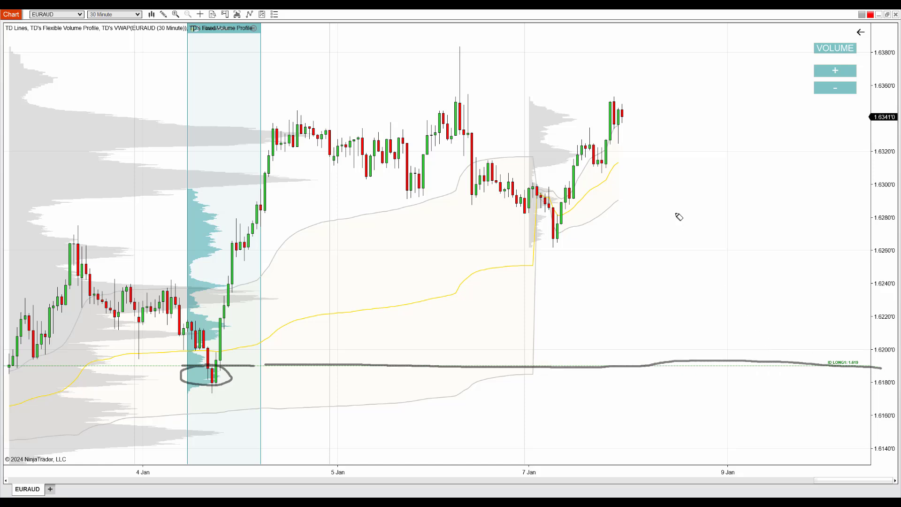
mouse_move(630, 108)
mouse_down()
mouse_move(681, 174)
mouse_move(770, 365)
mouse_move(816, 287)
mouse_move(833, 310)
mouse_up()
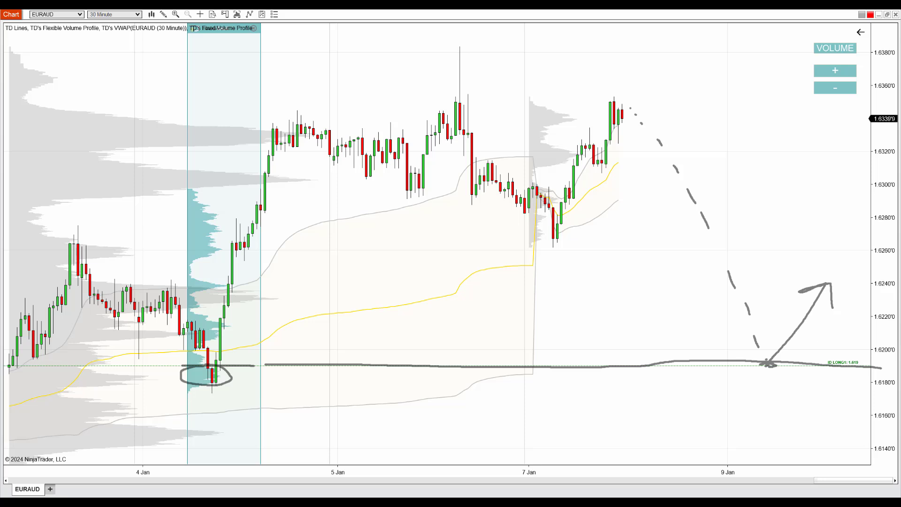
mouse_move(747, 368)
mouse_down()
mouse_move(785, 375)
mouse_move(758, 374)
mouse_move(763, 363)
mouse_move(766, 376)
mouse_up()
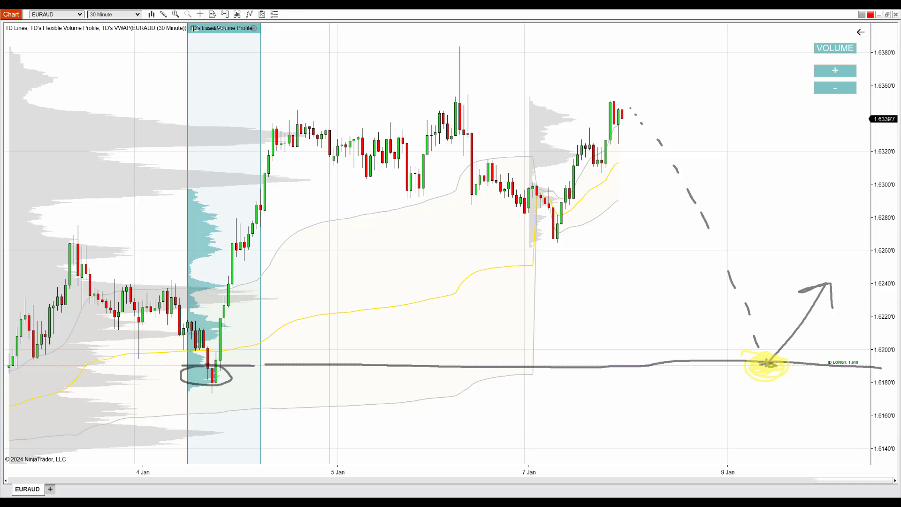
mouse_move(765, 362)
mouse_down()
mouse_move(819, 279)
mouse_move(833, 315)
mouse_up()
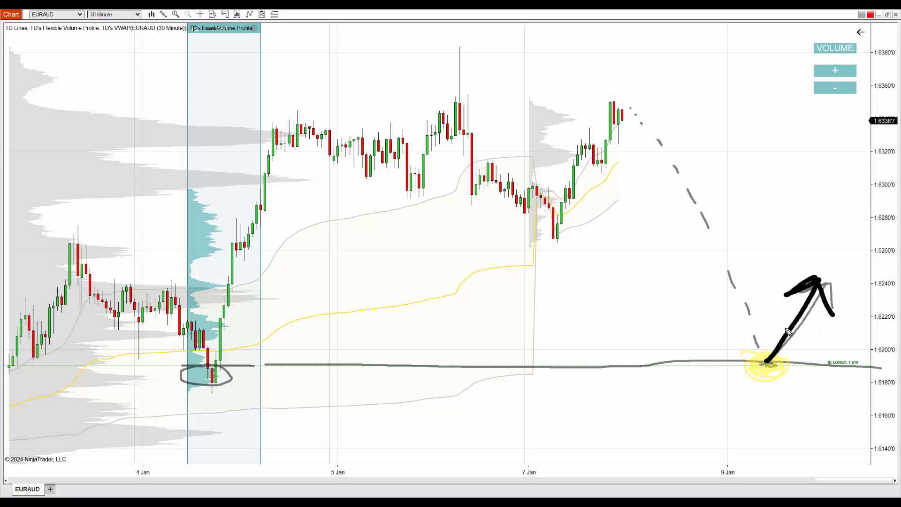
key(Escape)
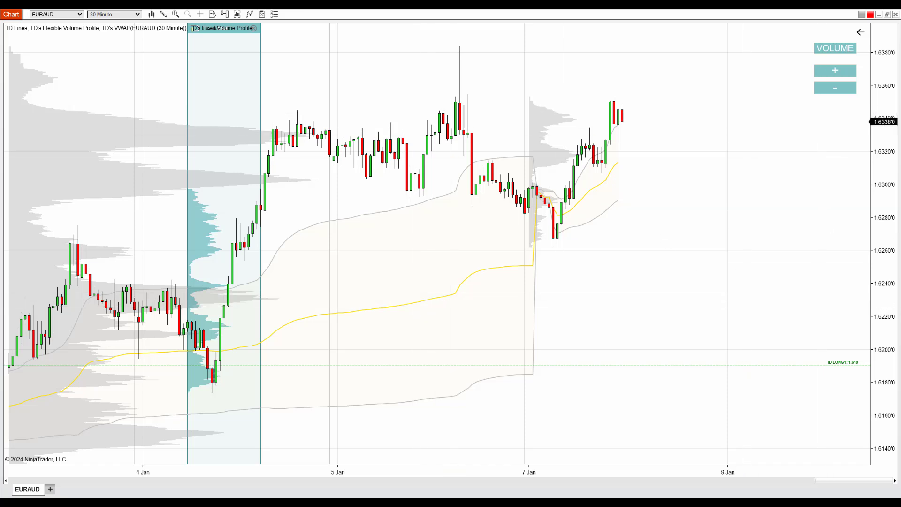
Trace the 7 Jan drop, move the fixed volume profile over it, and circle the 7 Jan low
mouse_move(474, 155)
mouse_down()
mouse_move(555, 241)
mouse_move(637, 139)
mouse_up()
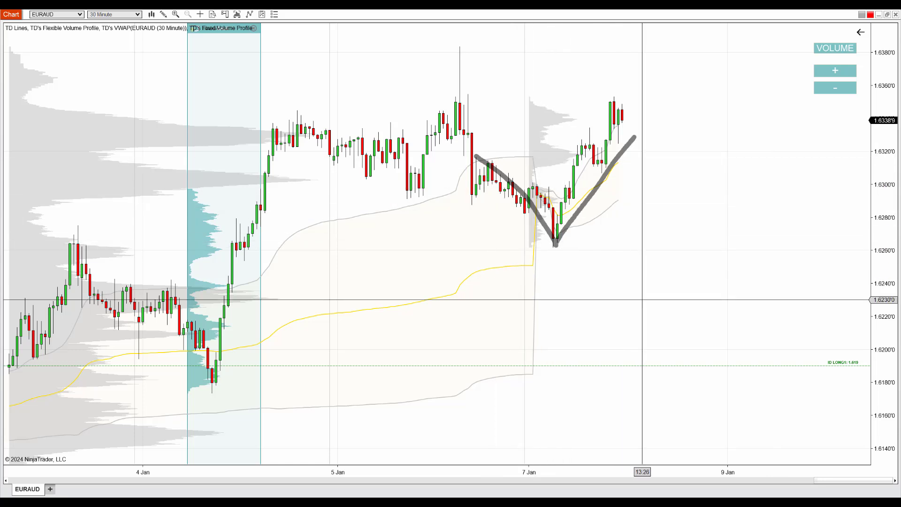
drag(219, 76, 564, 76)
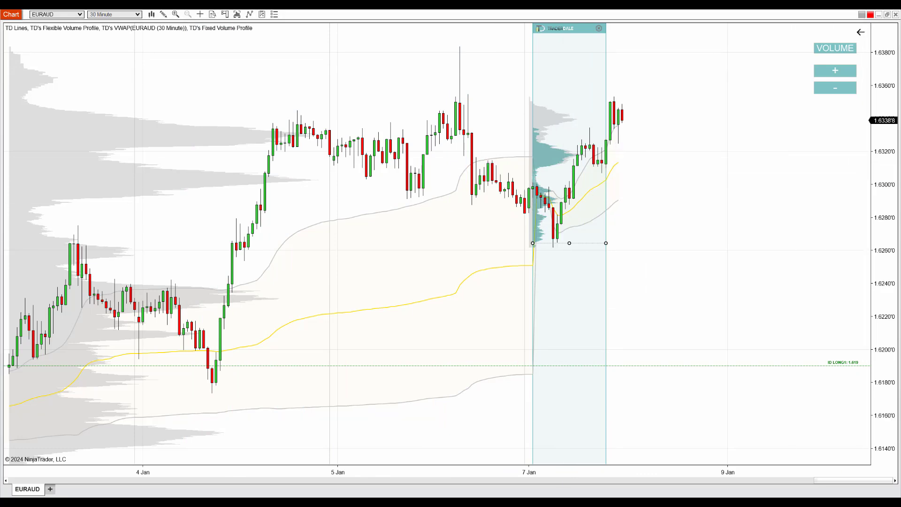
mouse_move(559, 210)
mouse_down()
mouse_move(525, 218)
mouse_move(581, 244)
mouse_move(556, 210)
mouse_up()
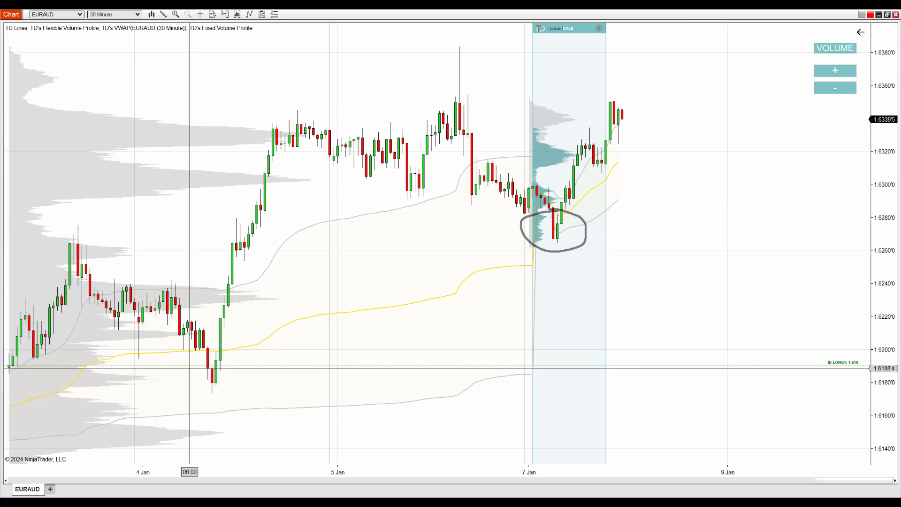
Create a new fixed volume profile over 4 Jan, circle both lows, clear them, and select the 7 Jan profile
click(256, 366)
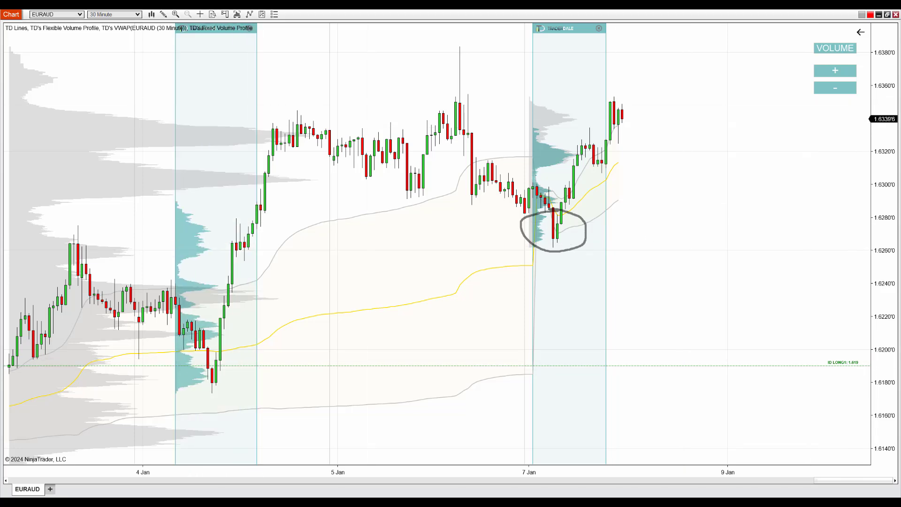
mouse_move(210, 367)
mouse_down()
mouse_move(185, 371)
mouse_move(224, 391)
mouse_move(211, 367)
mouse_up()
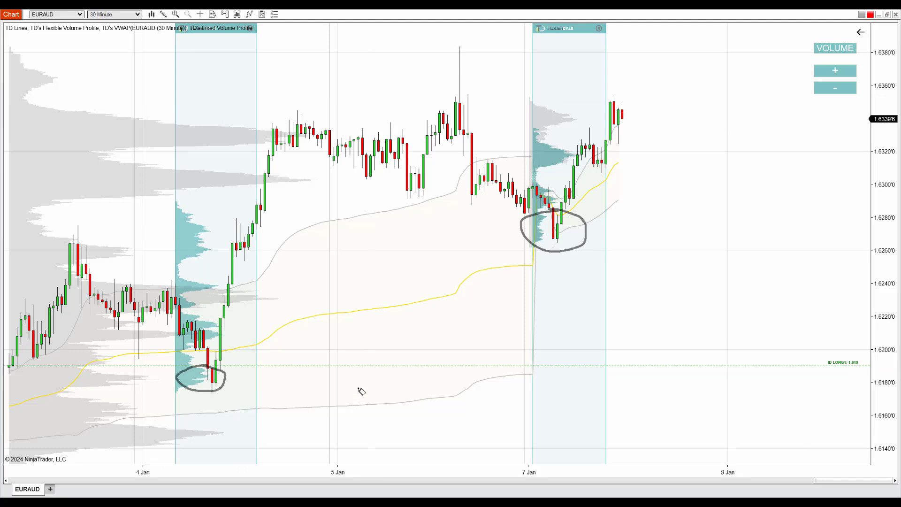
mouse_move(564, 213)
mouse_down()
mouse_move(563, 247)
mouse_move(558, 210)
mouse_up()
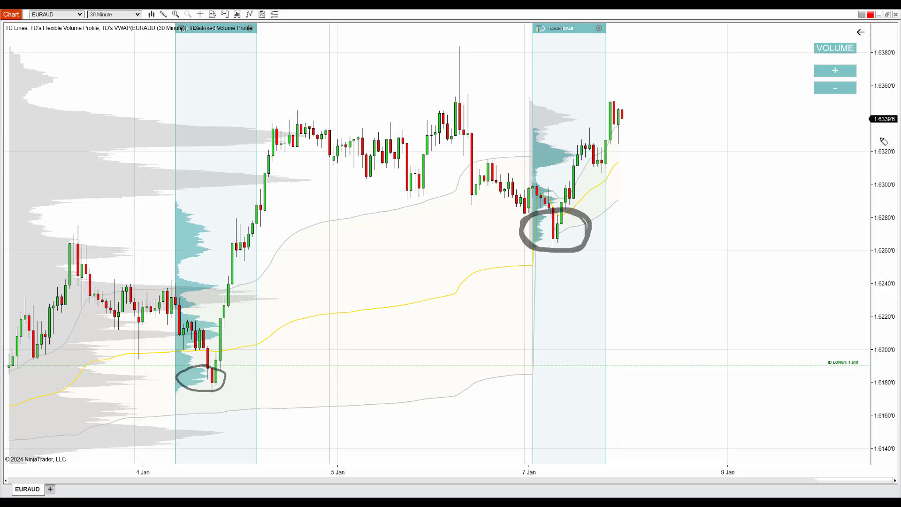
key(Escape)
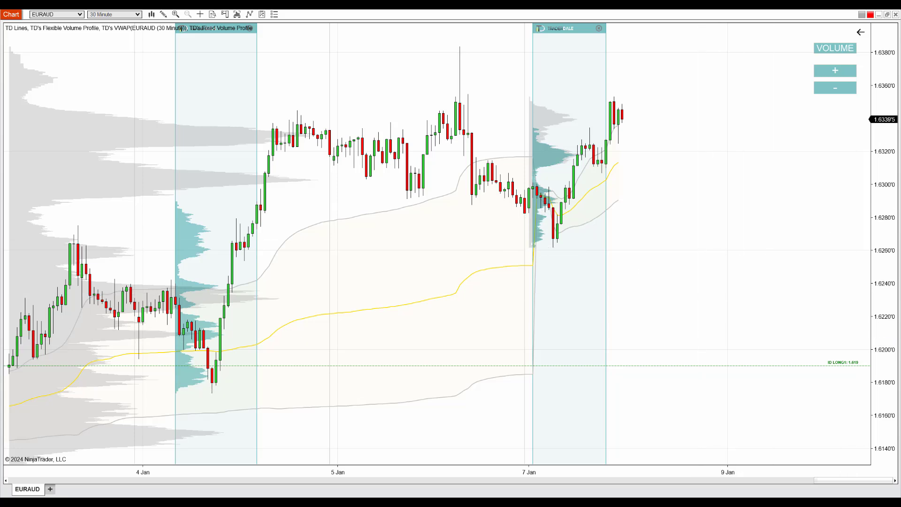
click(567, 298)
Delete the 7 Jan and 4 Jan fixed volume profiles and switch the chart to CADJPY
key(Delete)
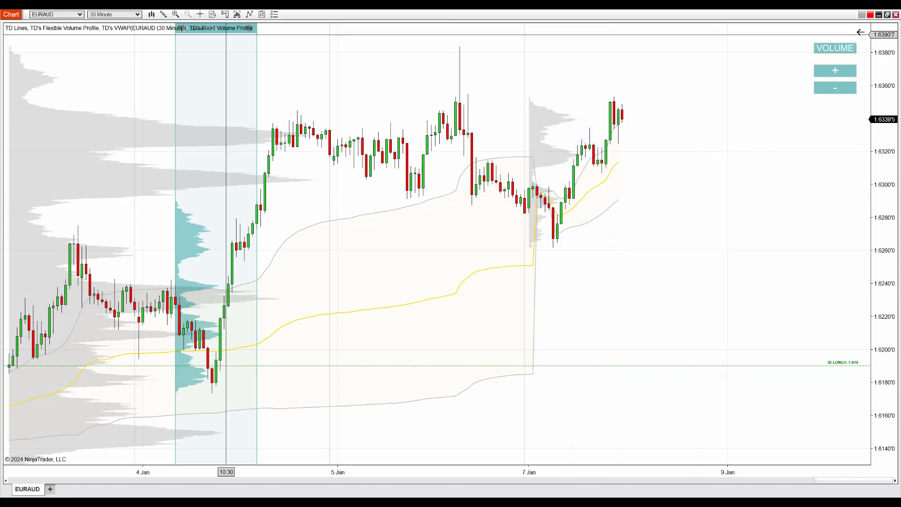
key(Delete)
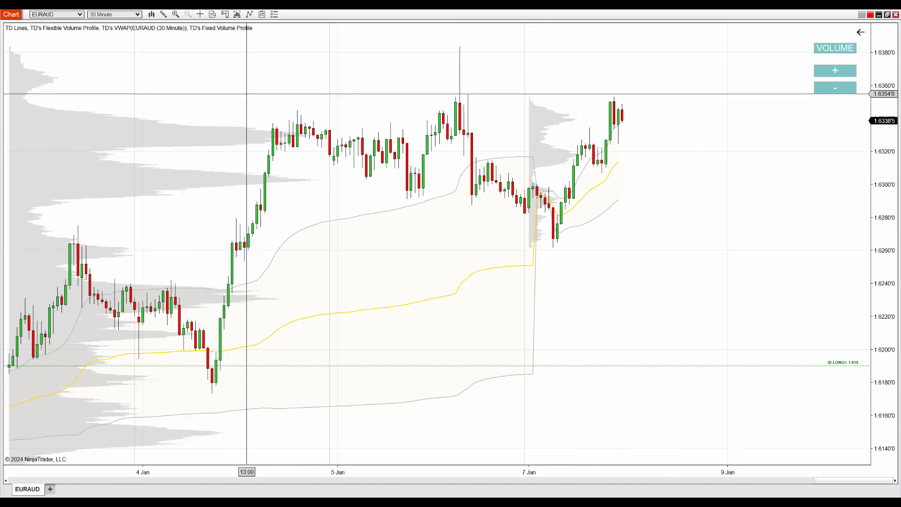
text(CADJPY)
key(Return)
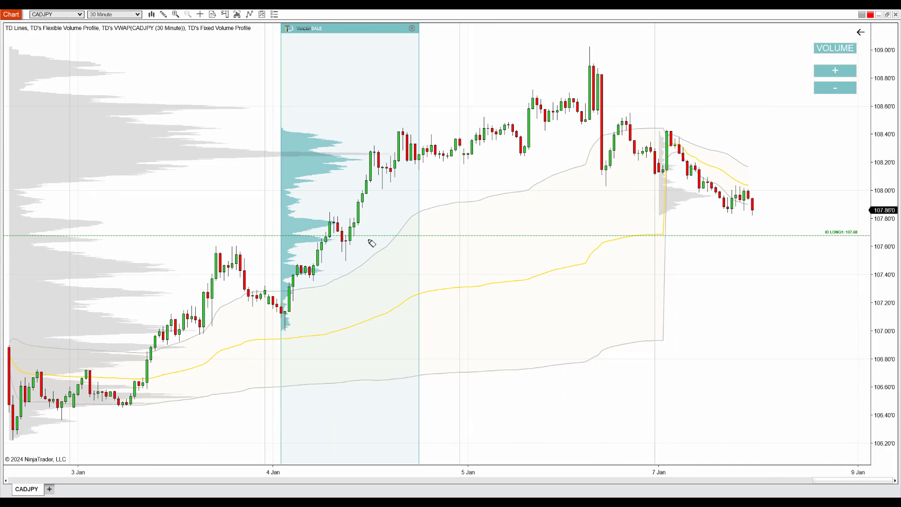
Freehand-mark the ID LONG level, the rally from the 4 Jan low, and the area just above it
mouse_move(355, 233)
mouse_down()
mouse_move(847, 237)
mouse_move(826, 243)
mouse_move(815, 223)
mouse_up()
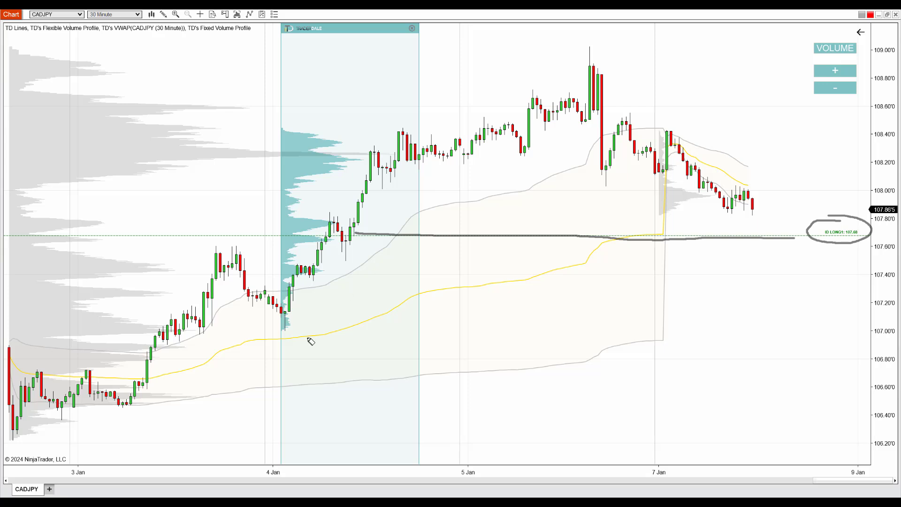
mouse_move(283, 334)
mouse_down()
mouse_move(398, 157)
mouse_move(420, 134)
mouse_move(431, 155)
mouse_up()
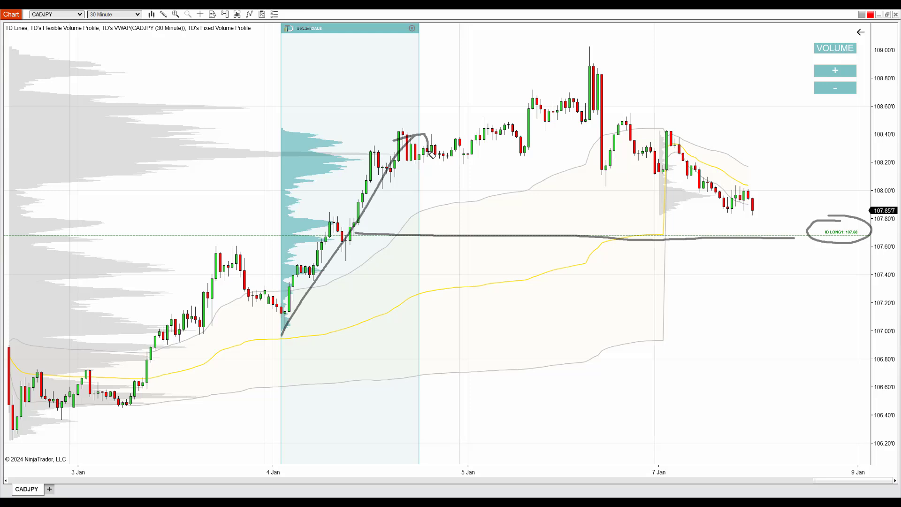
mouse_move(313, 218)
mouse_down()
mouse_move(291, 221)
mouse_move(324, 231)
mouse_move(336, 218)
mouse_move(296, 241)
mouse_move(345, 244)
mouse_move(310, 238)
mouse_up()
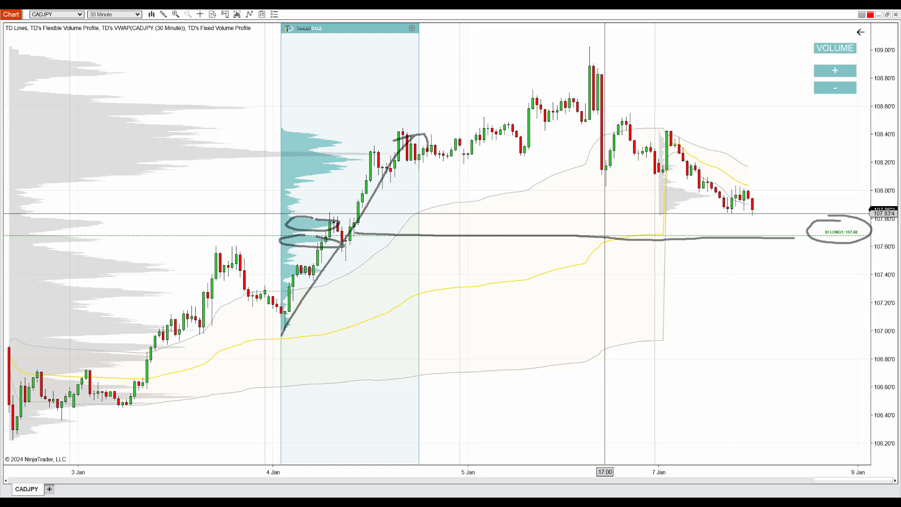
Place a horizontal line at 107.80, sketch two upward arrows past the last candles, then erase them
click(577, 217)
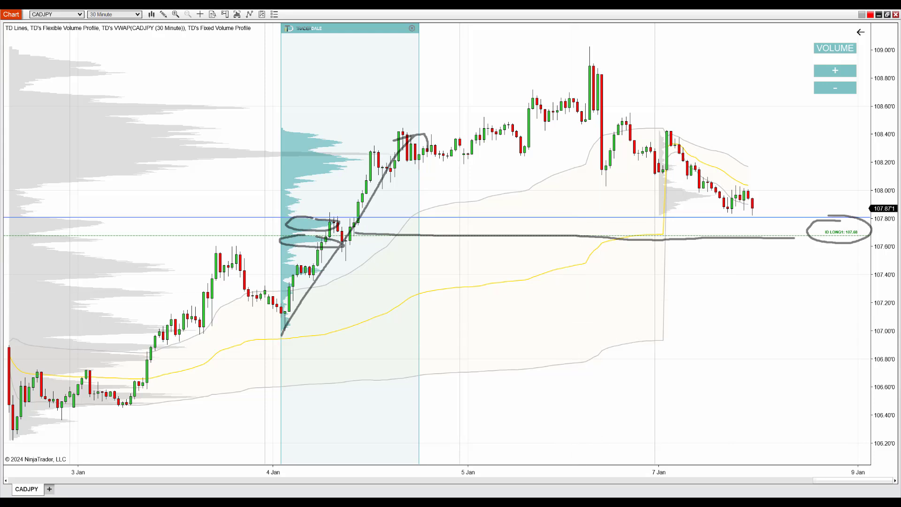
mouse_move(731, 216)
mouse_down()
mouse_move(741, 186)
mouse_move(733, 191)
mouse_move(743, 186)
mouse_move(745, 199)
mouse_up()
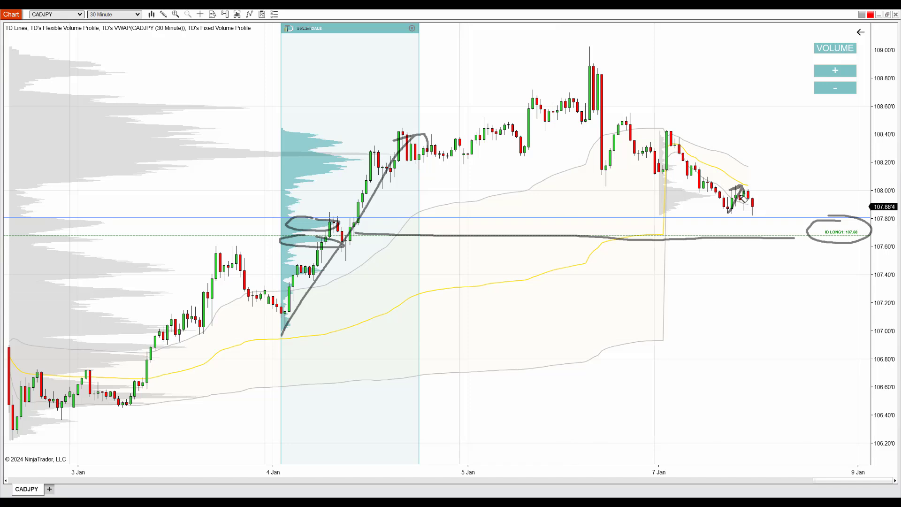
drag(751, 216, 780, 184)
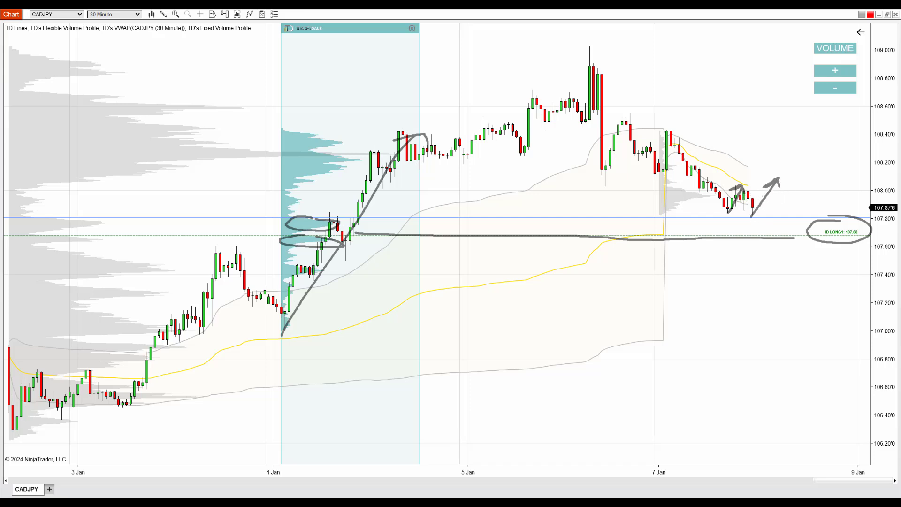
key(Escape)
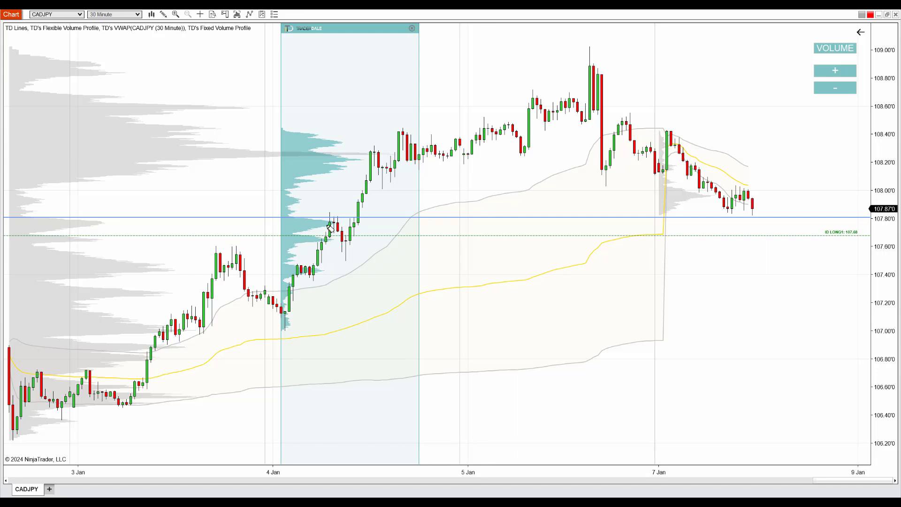
Loop the 107.80 candles, remove the loop and the 107.80 line, then underline 107.68 freehand
drag(313, 219, 333, 219)
key(Escape)
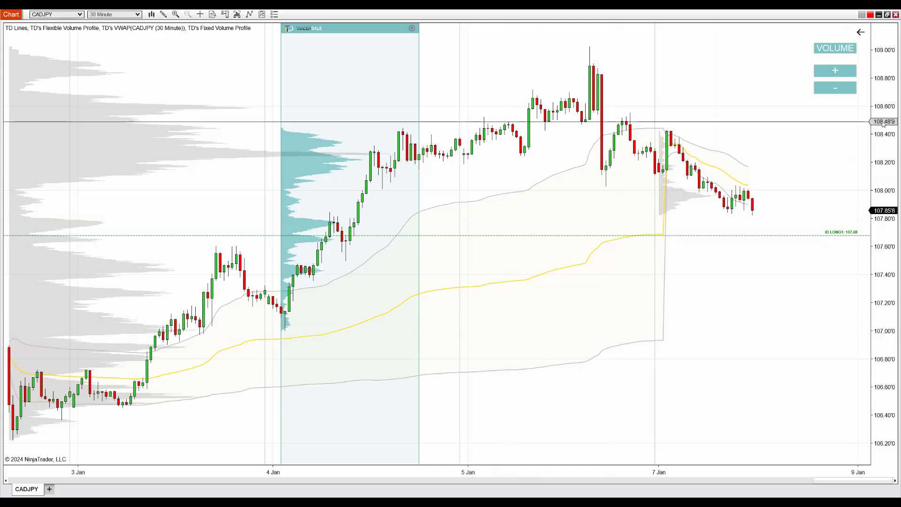
key(ctrl+2)
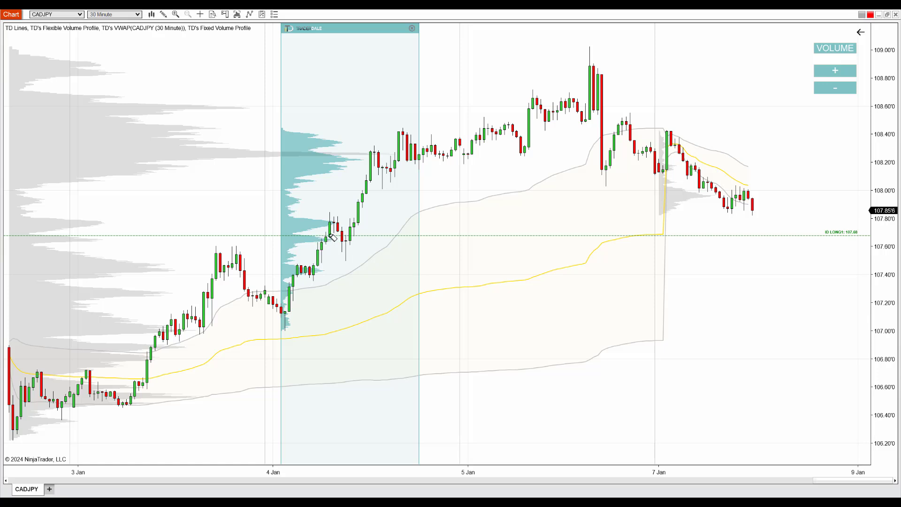
drag(330, 233, 862, 233)
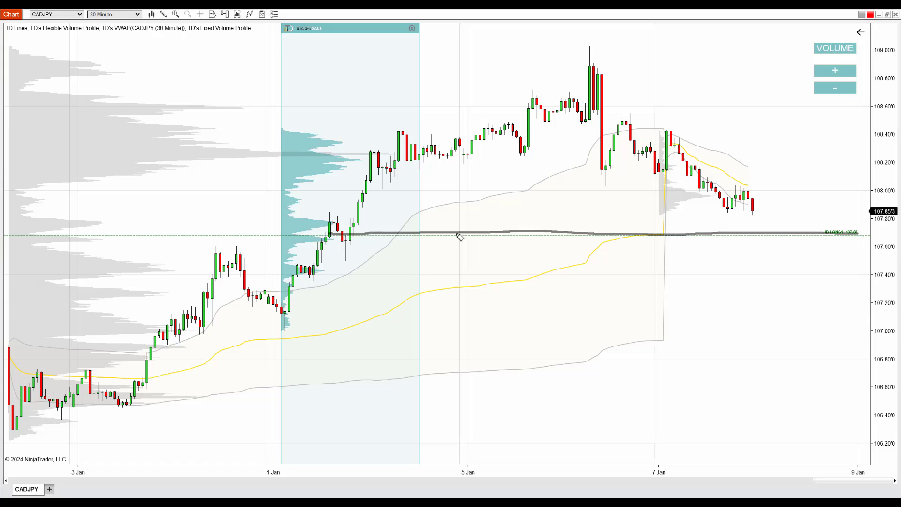
Loop the 4 Jan candles with a line extending right, erase it, and pan back to 2 Jan
mouse_move(317, 221)
mouse_down()
mouse_move(345, 230)
mouse_move(715, 211)
mouse_move(737, 186)
mouse_move(743, 201)
mouse_up()
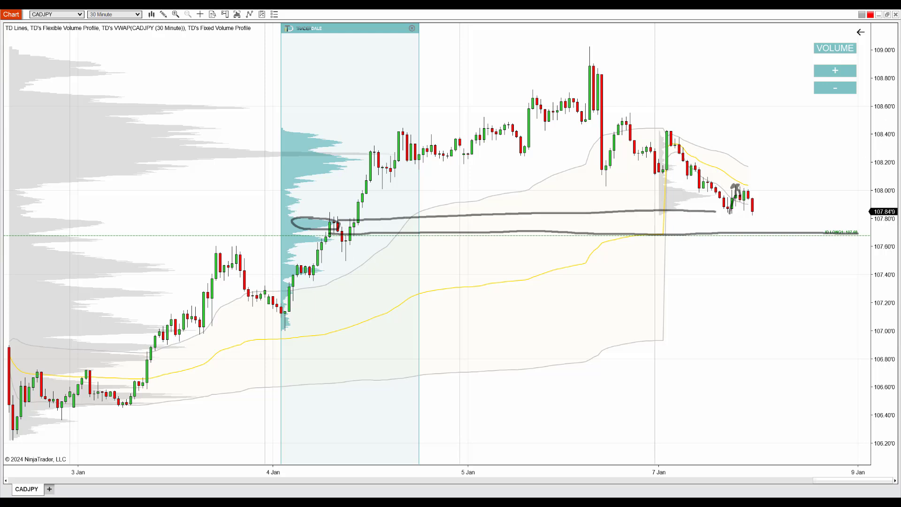
key(Escape)
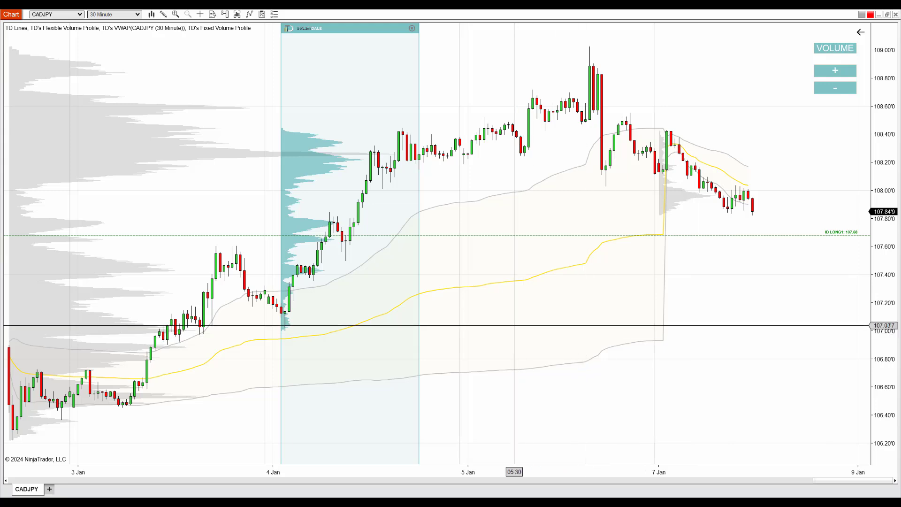
drag(506, 362, 603, 372)
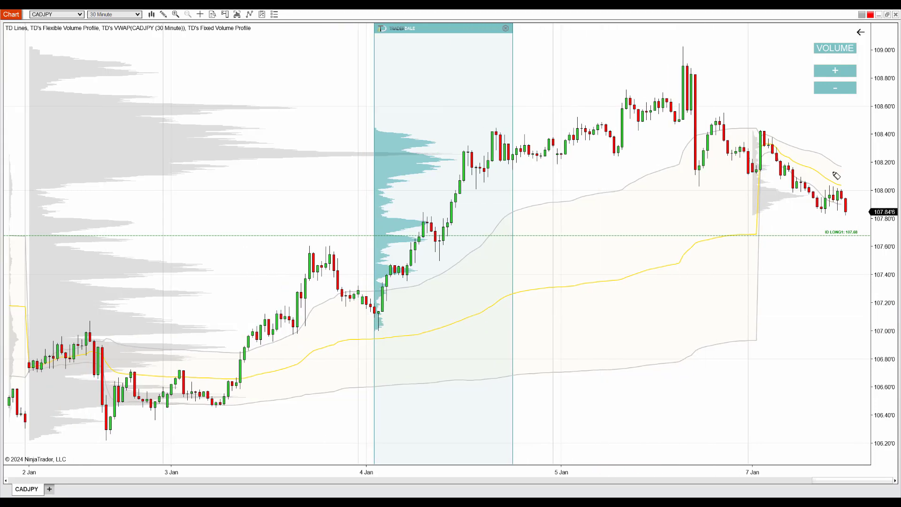
Sketch the 3 Jan rally, double peak and drop, a line labelled R and S, and a breakout arrow
drag(273, 334, 290, 306)
mouse_move(311, 249)
mouse_down()
mouse_move(320, 272)
mouse_move(338, 241)
mouse_move(381, 317)
mouse_up()
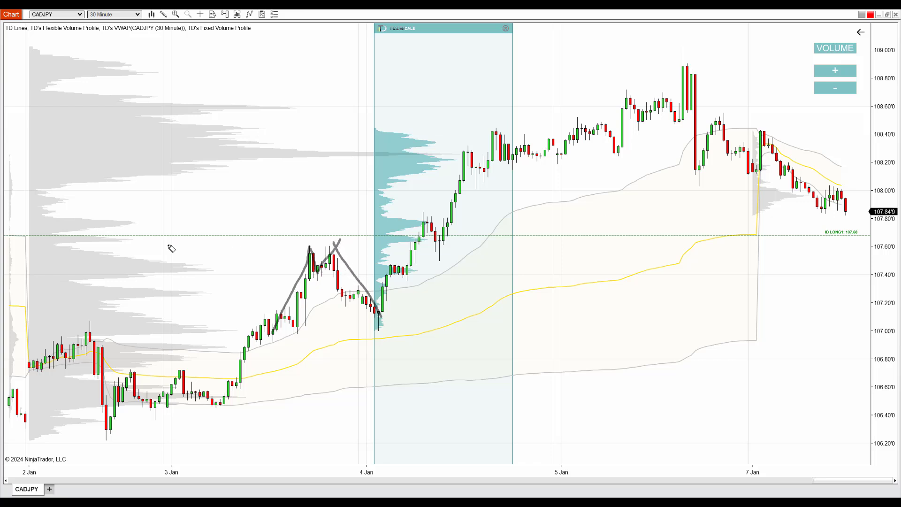
drag(128, 241, 837, 239)
drag(307, 189, 306, 220)
mouse_move(305, 184)
mouse_down()
mouse_move(321, 186)
mouse_move(310, 207)
mouse_move(333, 221)
mouse_up()
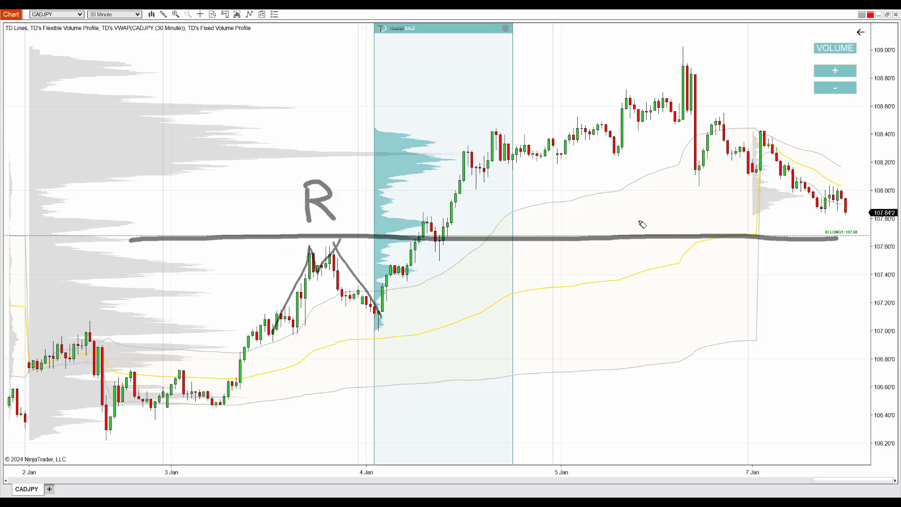
mouse_move(375, 309)
mouse_down()
mouse_move(453, 133)
mouse_move(485, 141)
mouse_up()
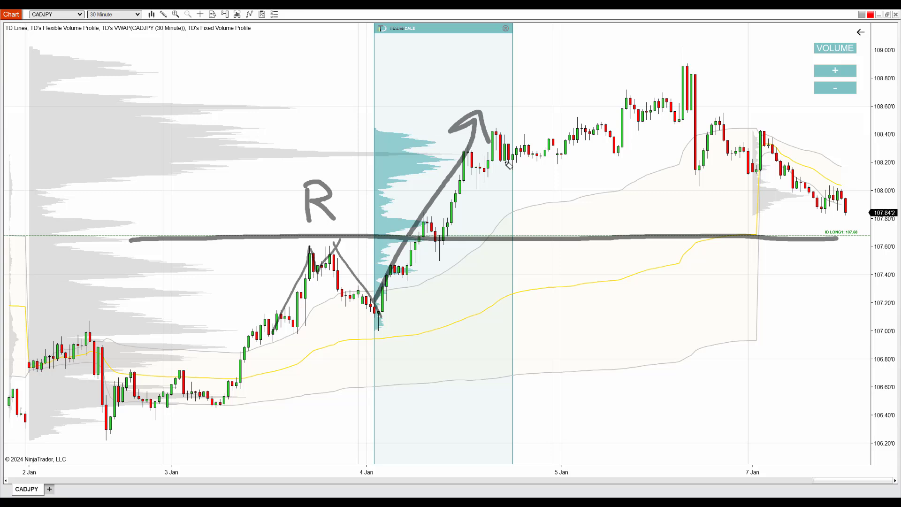
drag(815, 250, 761, 271)
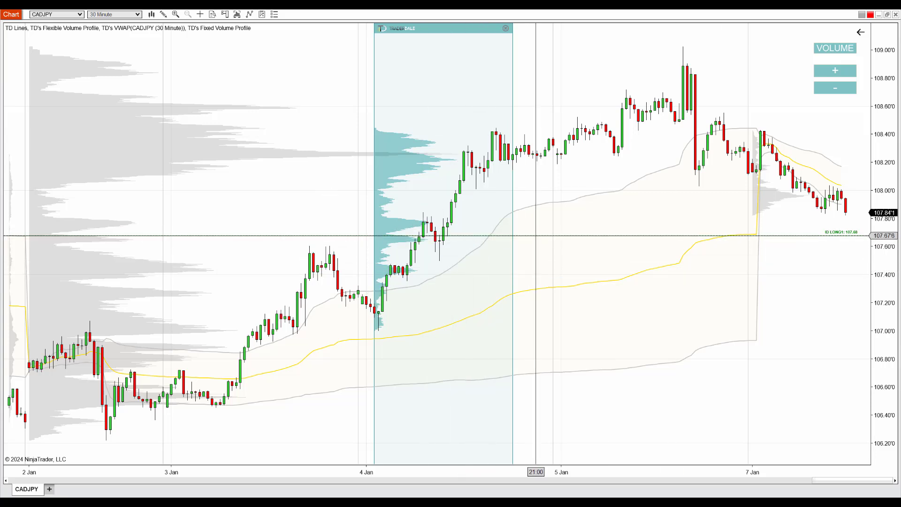
Highlight 107.68 in yellow, trace the 3 Jan double top in pink, then erase both
drag(204, 237, 844, 241)
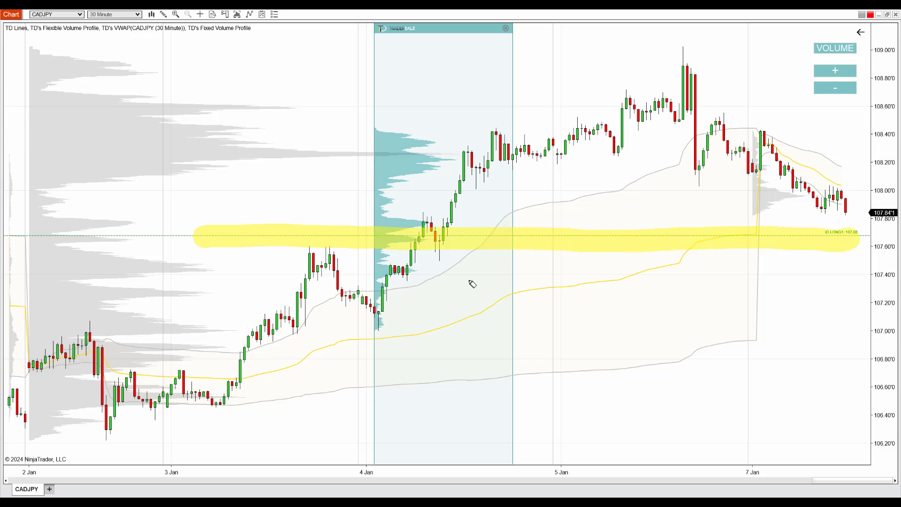
mouse_move(280, 315)
mouse_down()
mouse_move(315, 251)
mouse_move(361, 321)
mouse_up()
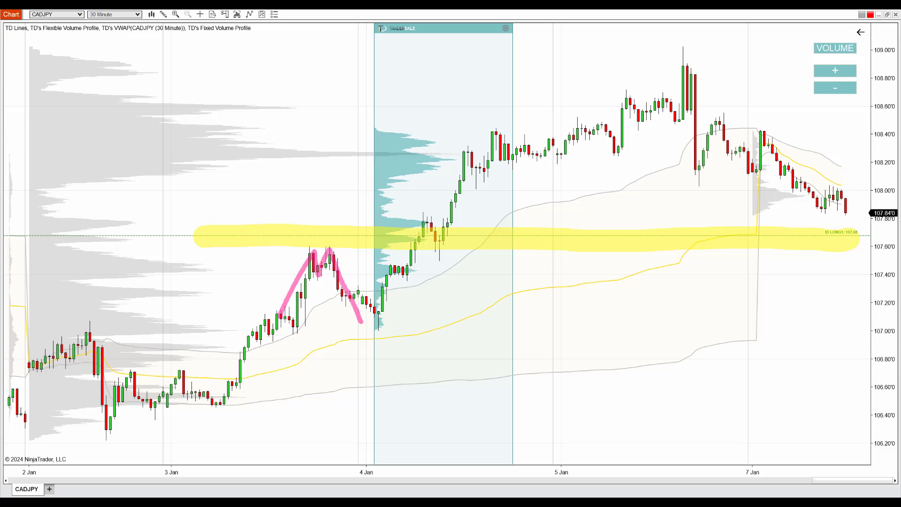
key(Escape)
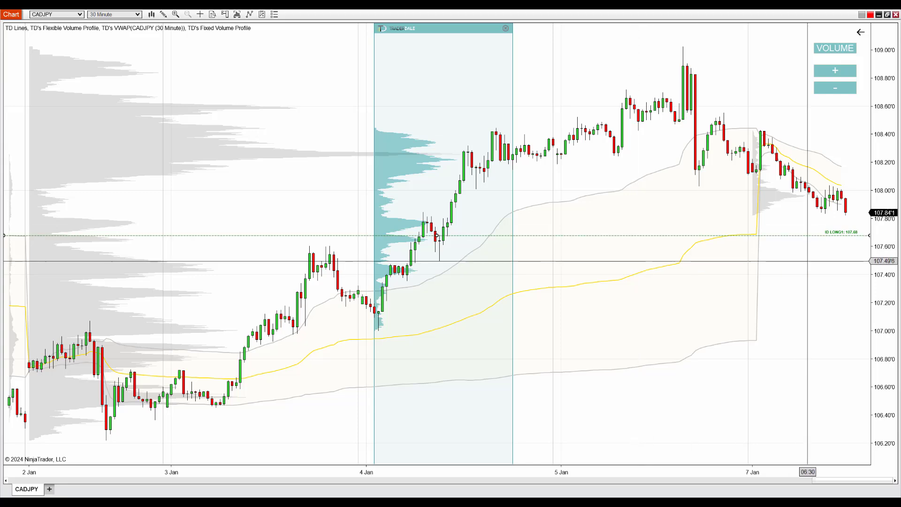
Scroll the CADJPY chart to the latest bars and zoom in on 4–9 Jan
scroll(694, 272, down, 2)
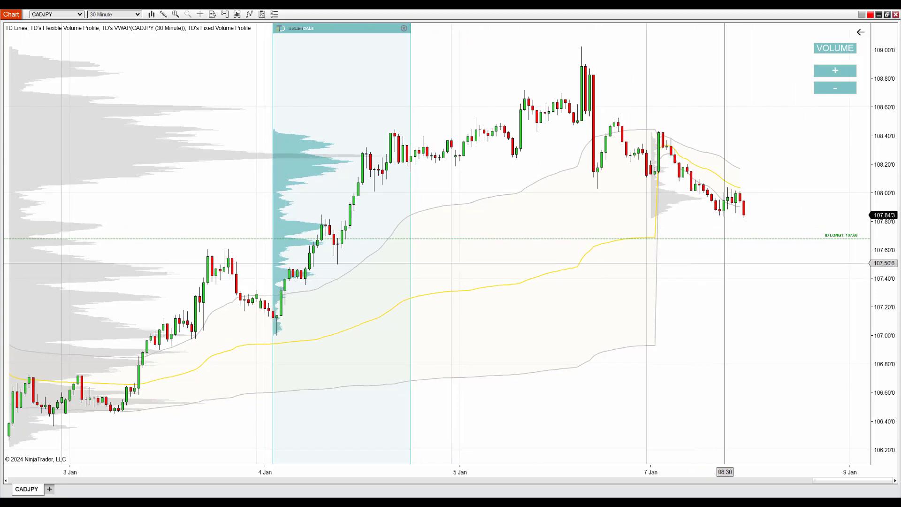
scroll(685, 108, down, 4)
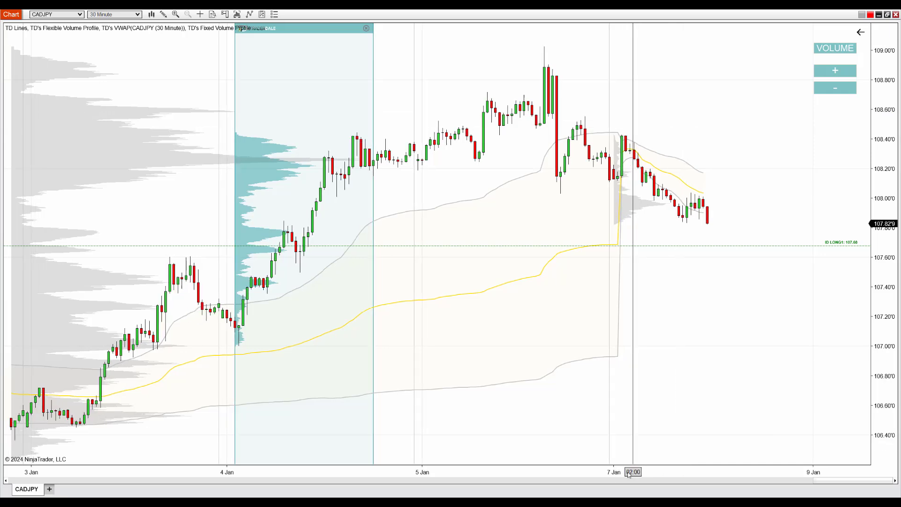
scroll(473, 51, up, 1)
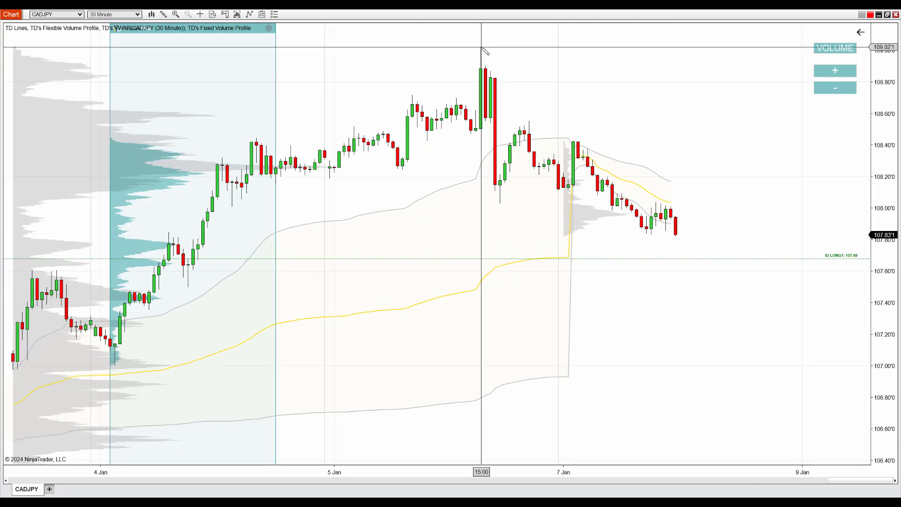
Draw a Fibonacci retracement from 109.023 to 108.030, label swing high A and low B, and connect them
click(480, 47)
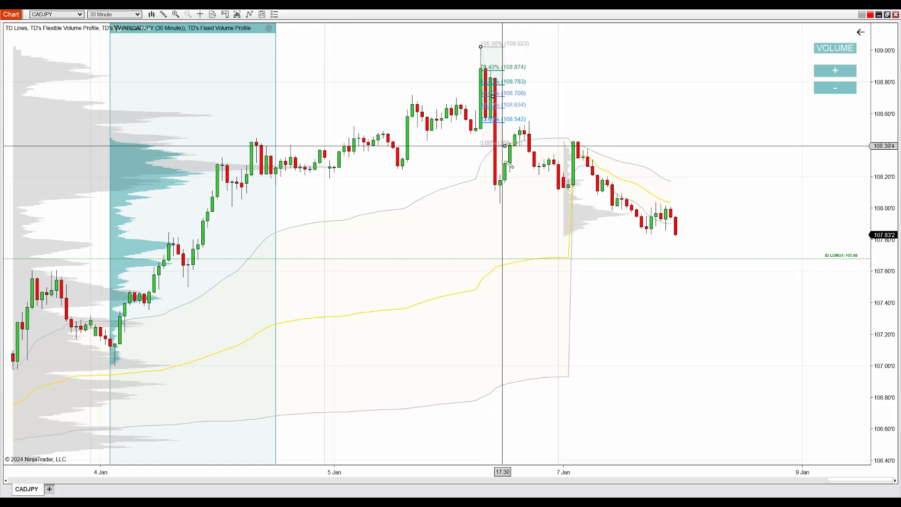
click(514, 203)
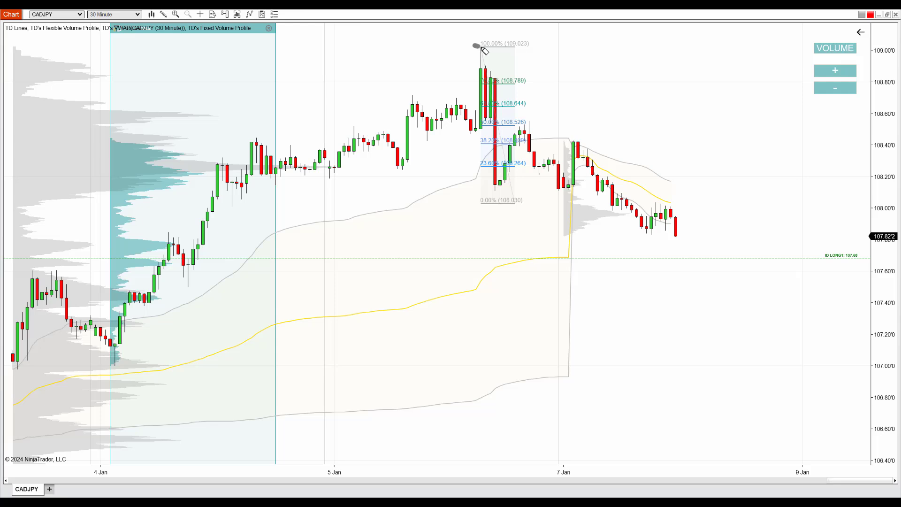
mouse_move(426, 58)
mouse_down()
mouse_move(451, 64)
mouse_move(461, 49)
mouse_up()
drag(489, 217, 479, 244)
drag(478, 46, 499, 204)
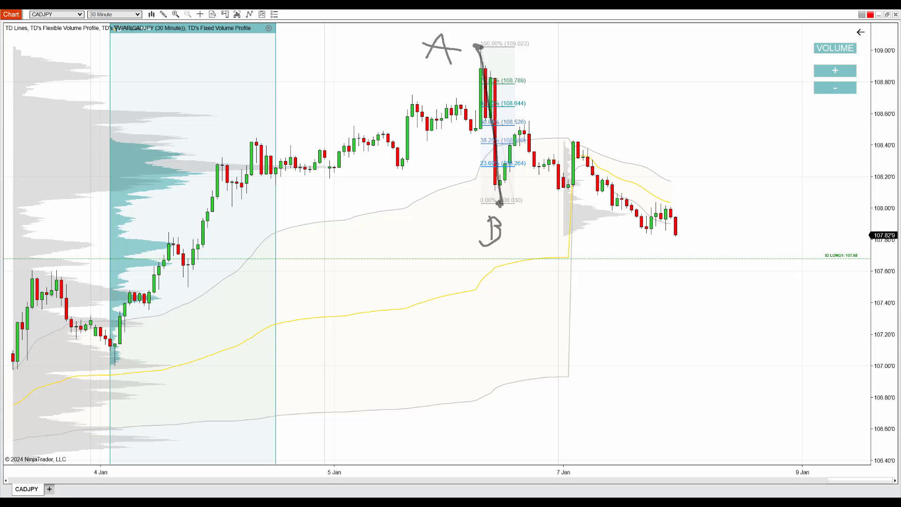
Label rebound high C, connect B to C, and reposition the retracement from C to 107.561
click(499, 128)
drag(499, 128, 536, 201)
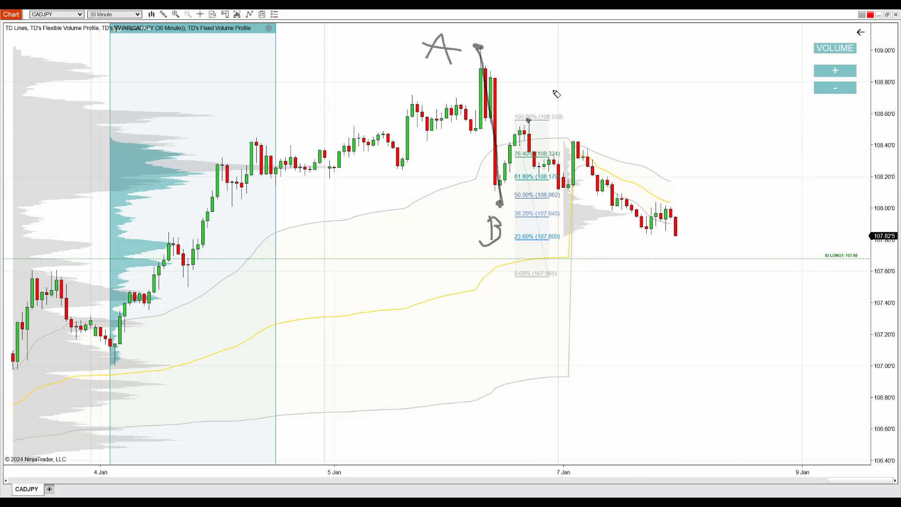
mouse_move(556, 94)
mouse_down()
mouse_move(559, 105)
mouse_move(544, 101)
mouse_move(555, 91)
mouse_up()
drag(500, 206, 530, 122)
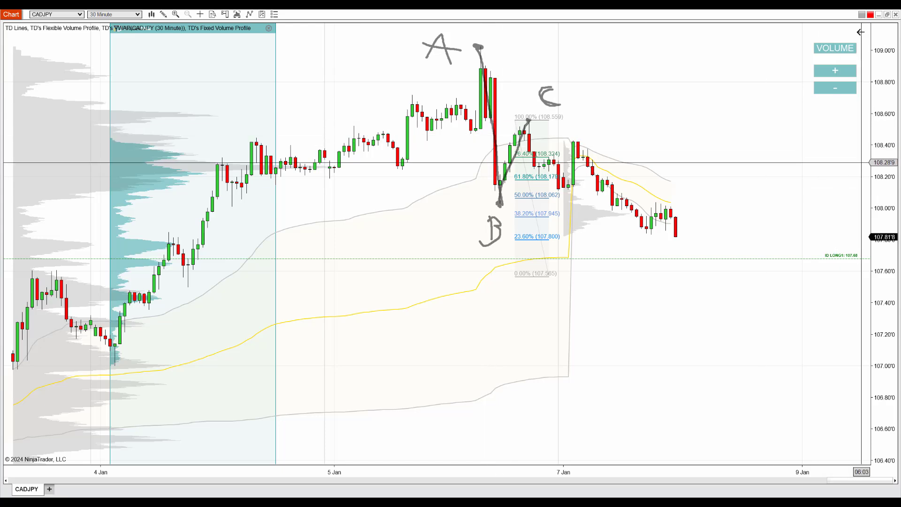
drag(523, 177, 471, 101)
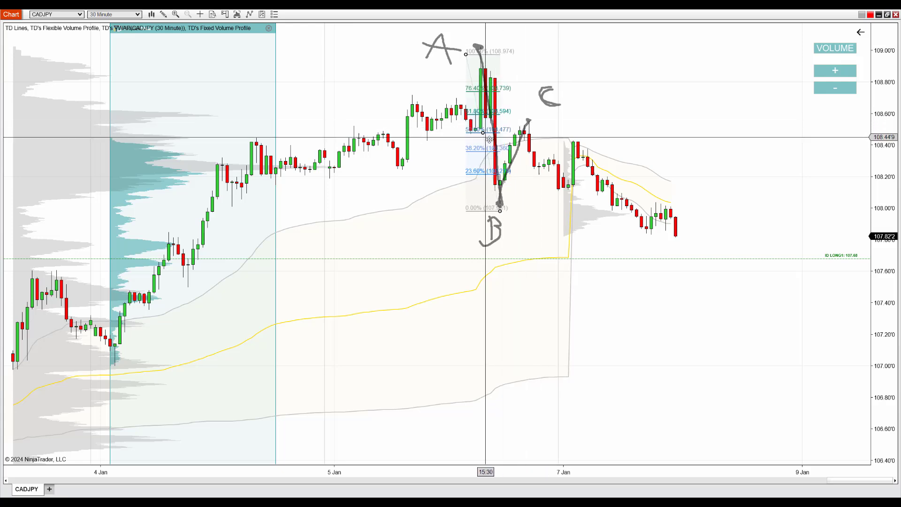
drag(483, 134, 542, 201)
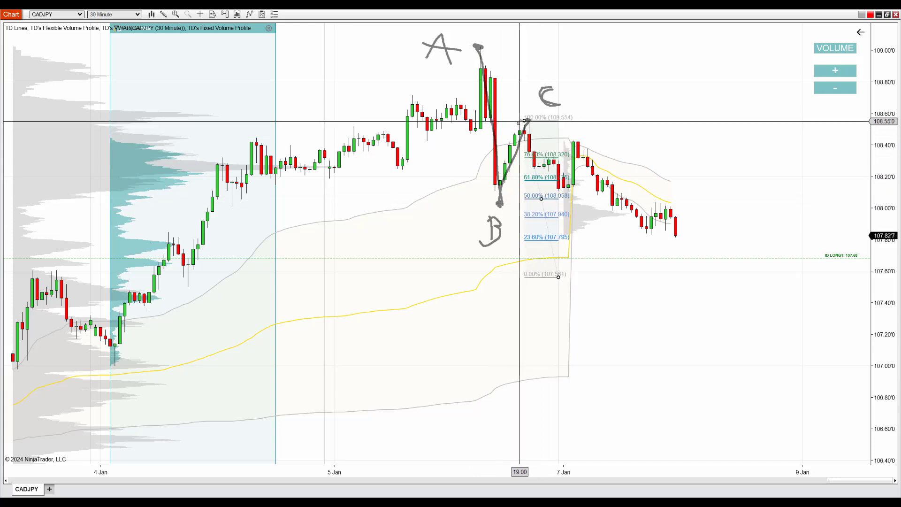
Mark 107.56 with a horizontal line, label swing low D, and connect C down to D
click(700, 277)
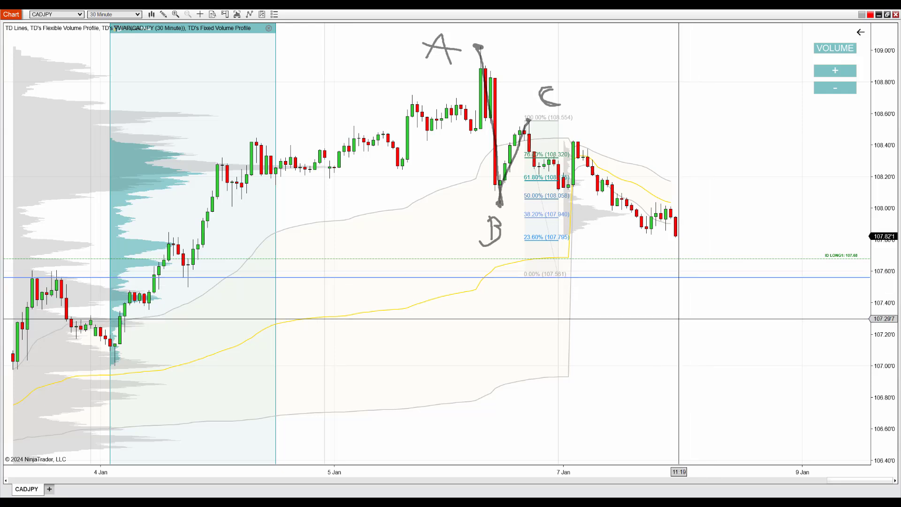
mouse_move(580, 286)
mouse_down()
mouse_move(582, 312)
mouse_move(605, 300)
mouse_move(563, 312)
mouse_up()
drag(529, 123, 559, 277)
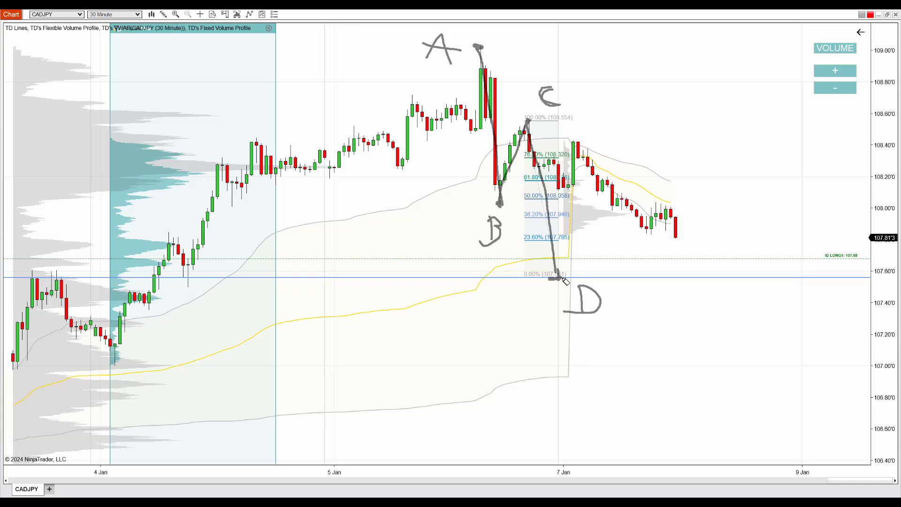
drag(491, 280, 820, 281)
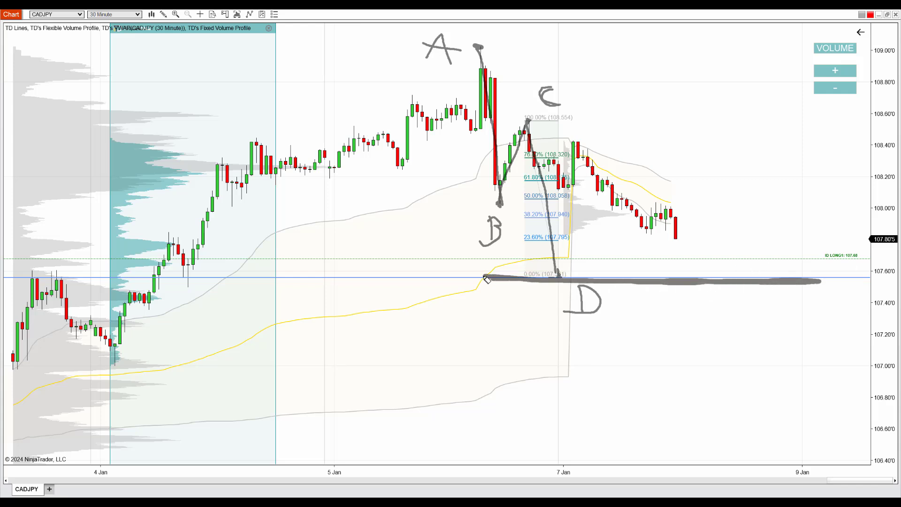
Write '=SVP' beside the D label
drag(612, 299, 635, 298)
drag(611, 305, 635, 306)
drag(664, 296, 651, 314)
drag(675, 298, 698, 297)
drag(703, 319, 710, 315)
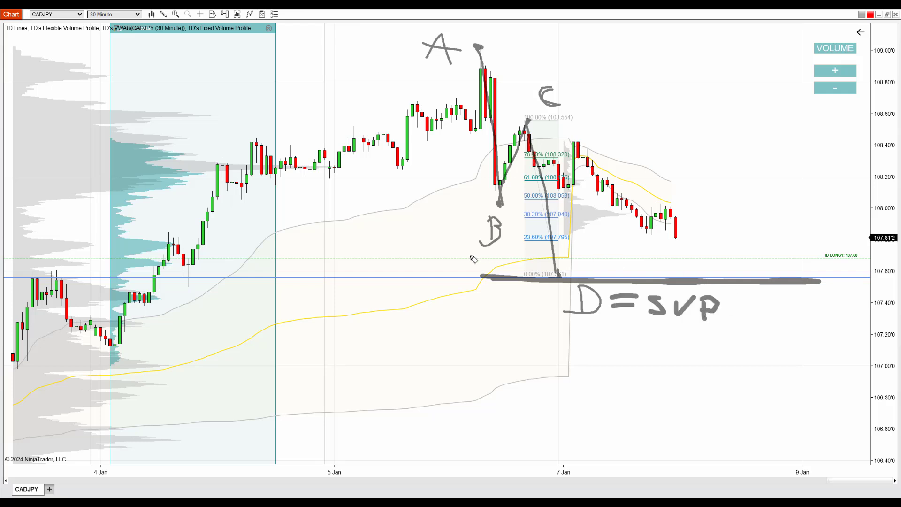
Trace the 107.68 ID long level, sketch price bouncing along it, then clear all freehand marks
drag(477, 258, 777, 259)
drag(622, 264, 746, 265)
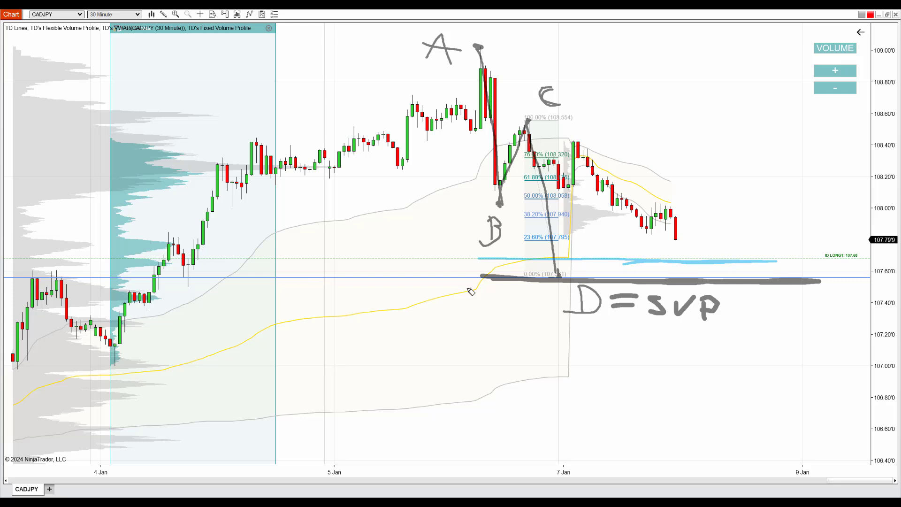
mouse_move(173, 248)
mouse_down()
mouse_move(186, 281)
mouse_move(226, 223)
mouse_up()
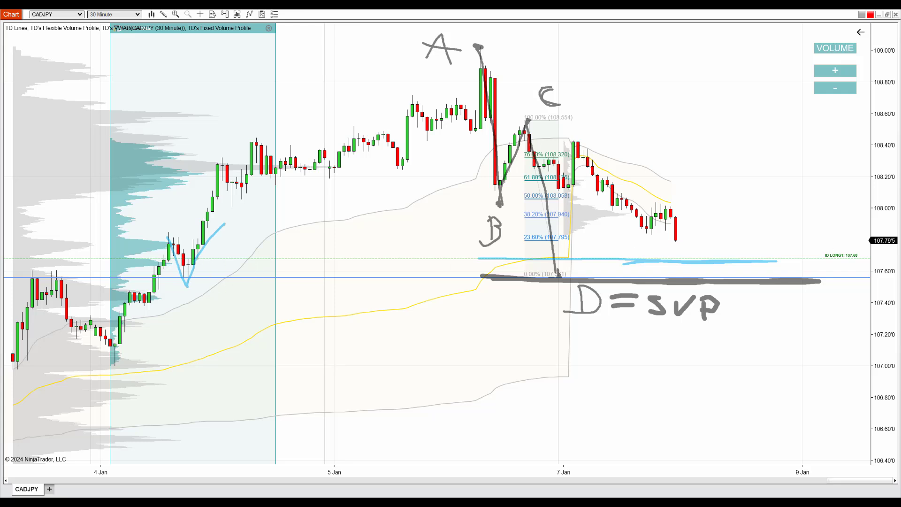
mouse_move(188, 250)
mouse_down()
mouse_move(188, 286)
mouse_move(199, 285)
mouse_move(208, 265)
mouse_move(214, 281)
mouse_move(229, 262)
mouse_move(249, 282)
mouse_move(323, 267)
mouse_move(412, 296)
mouse_move(756, 262)
mouse_move(815, 281)
mouse_move(830, 274)
mouse_up()
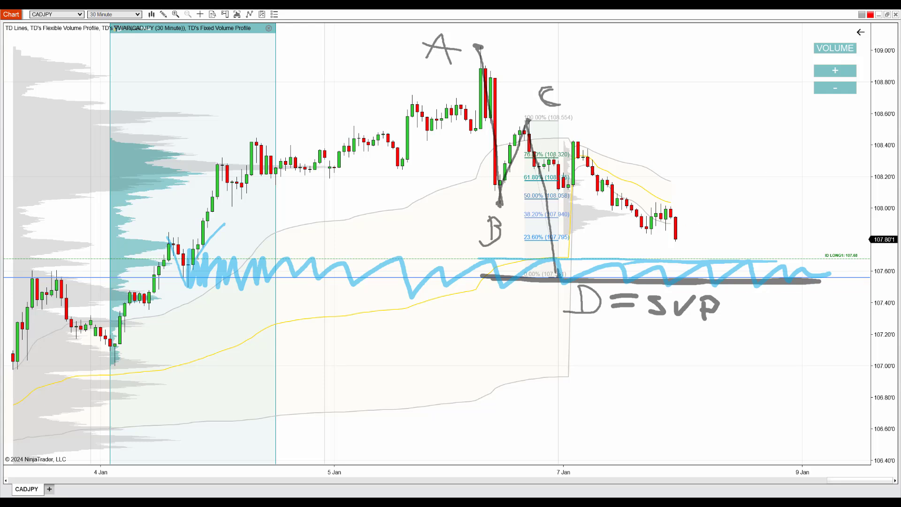
key(Escape)
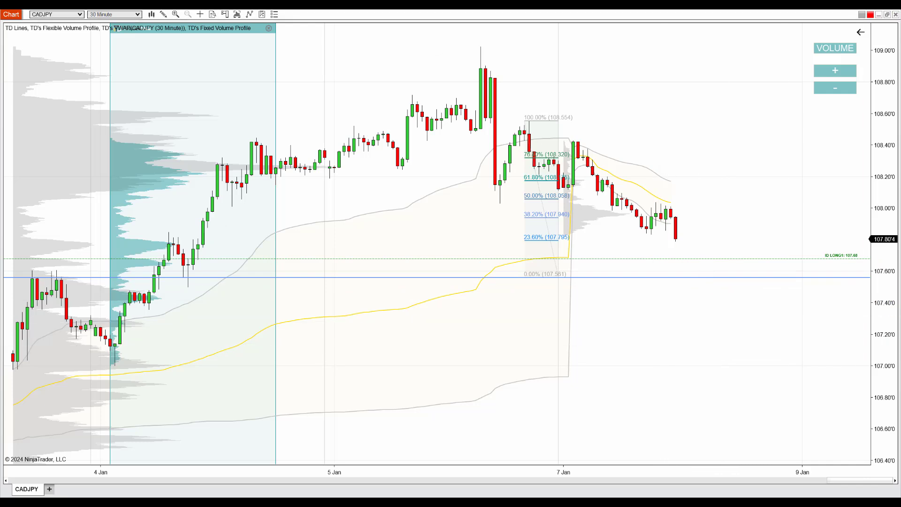
drag(576, 259, 791, 264)
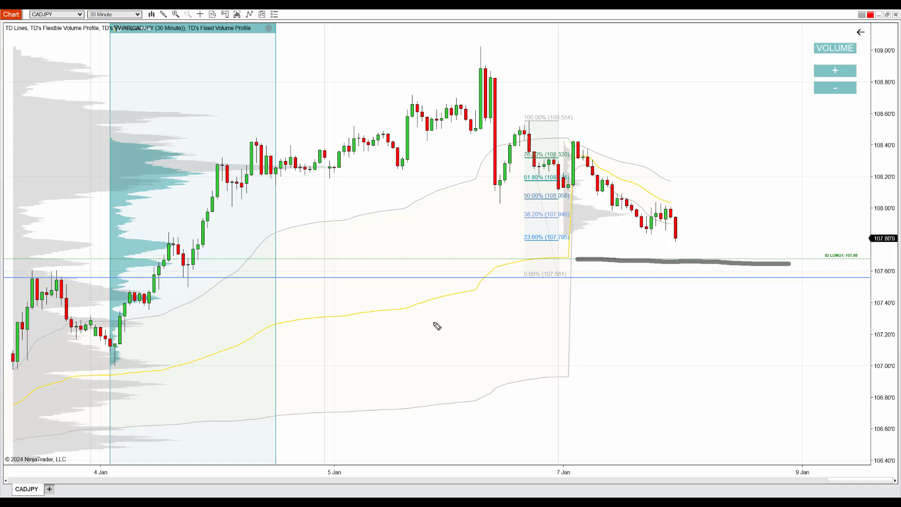
mouse_move(419, 303)
mouse_down()
mouse_move(484, 285)
mouse_move(525, 261)
mouse_move(751, 264)
mouse_up()
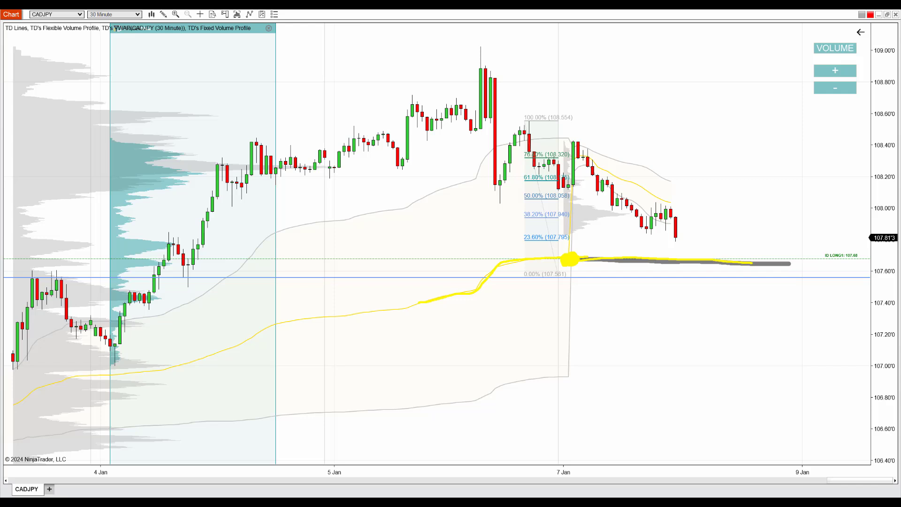
mouse_move(701, 259)
mouse_down()
mouse_move(667, 264)
mouse_move(694, 269)
mouse_move(714, 185)
mouse_move(737, 194)
mouse_up()
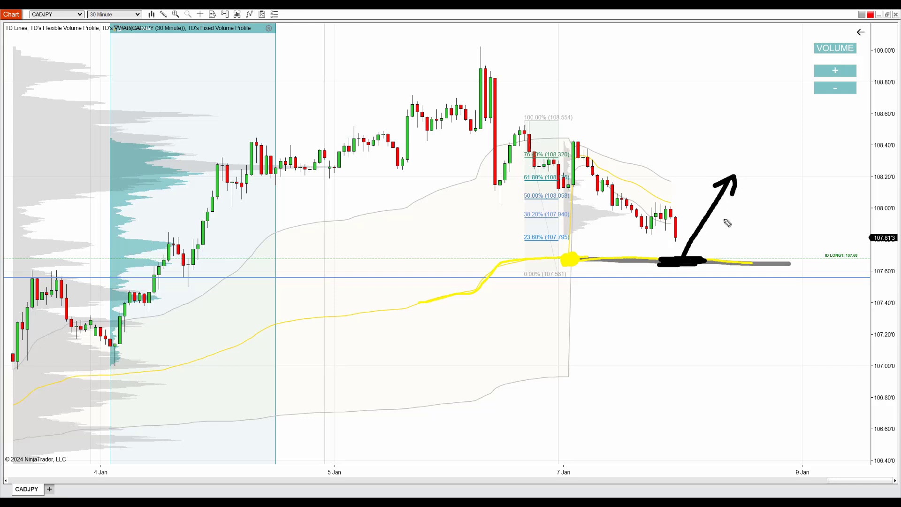
key(Escape)
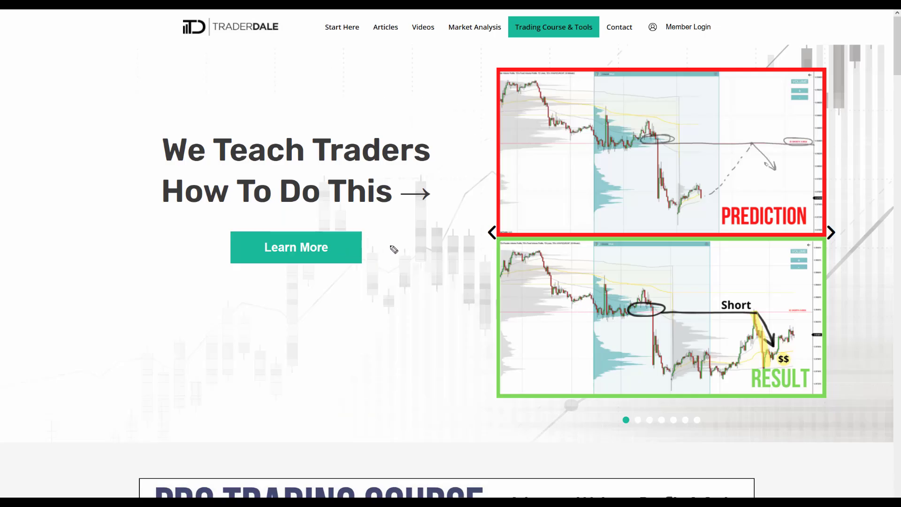
Draw an arrow to the Trading Course & Tools menu item and open that page
mouse_move(411, 237)
mouse_down()
mouse_move(452, 190)
mouse_move(535, 38)
mouse_move(544, 45)
mouse_up()
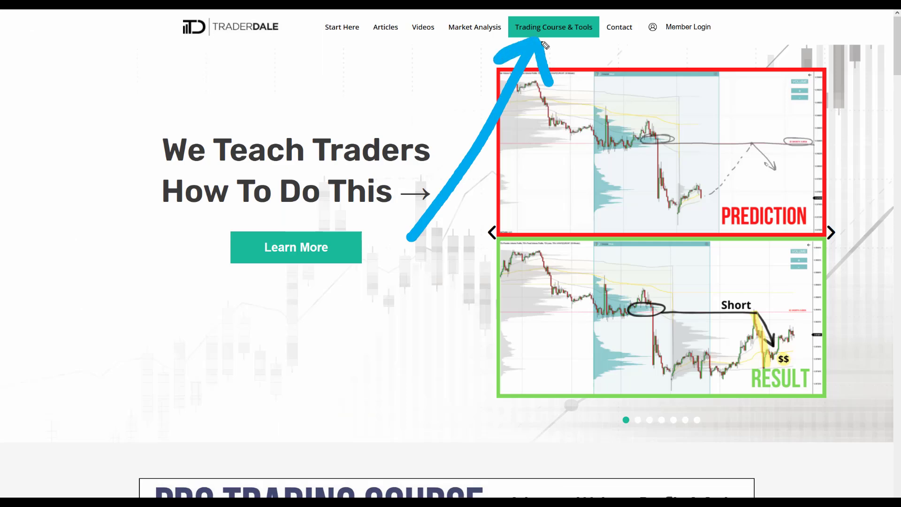
click(570, 31)
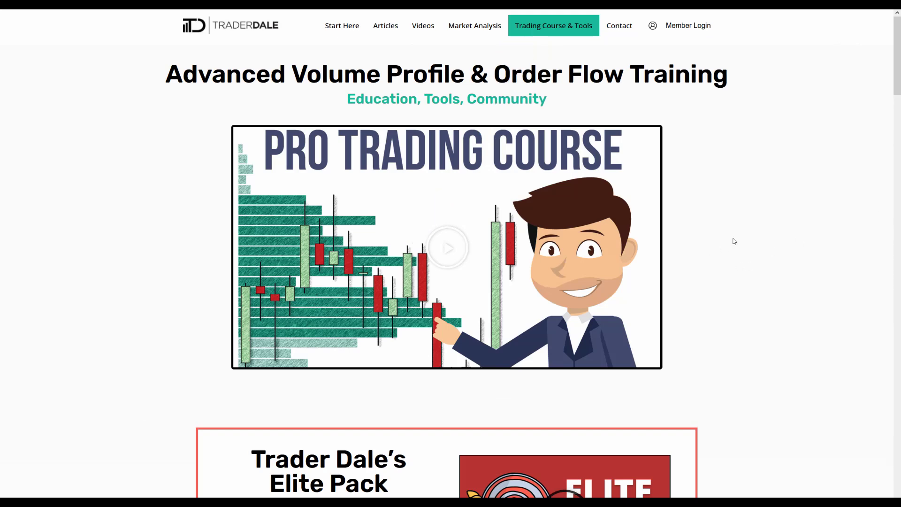
Outline the Elite Pack offer in pink, then clear the outline
scroll(734, 241, down, 7)
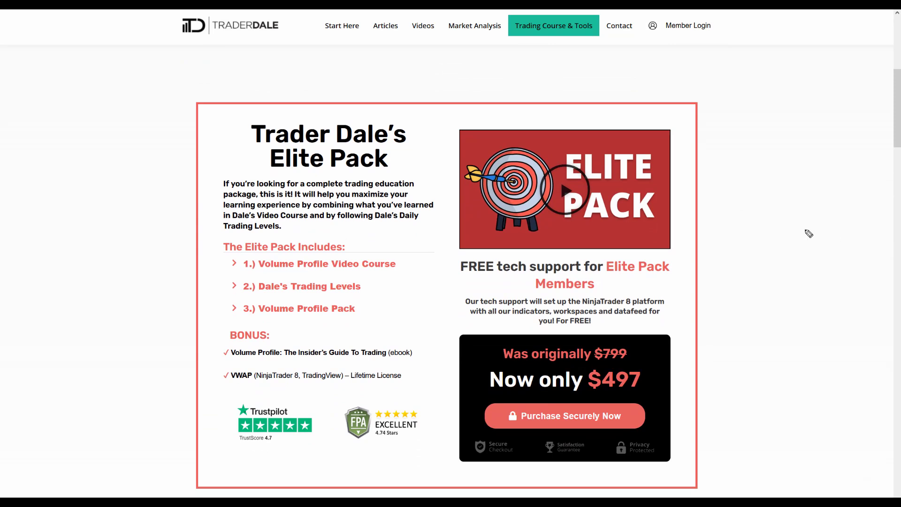
mouse_move(147, 95)
mouse_down()
mouse_move(733, 178)
mouse_move(751, 496)
mouse_move(296, 496)
mouse_up()
mouse_move(151, 496)
mouse_down()
mouse_move(114, 177)
mouse_move(156, 99)
mouse_up()
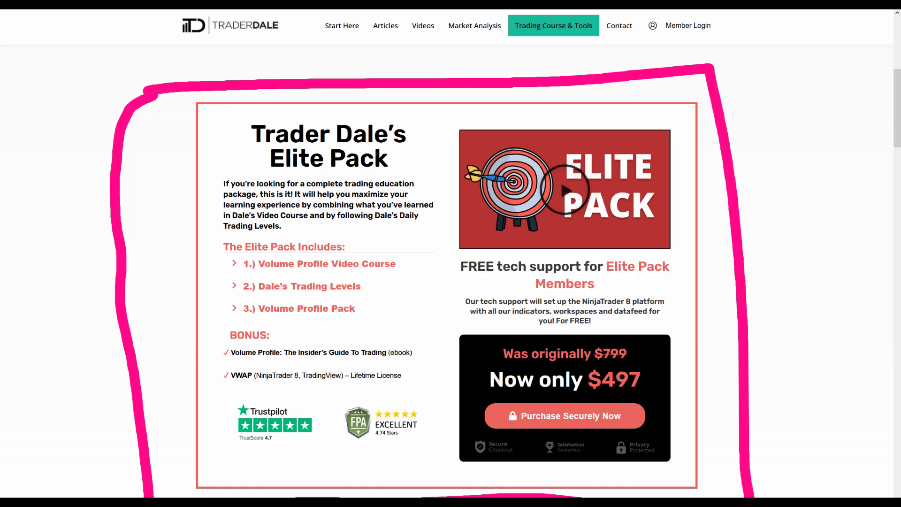
key(Escape)
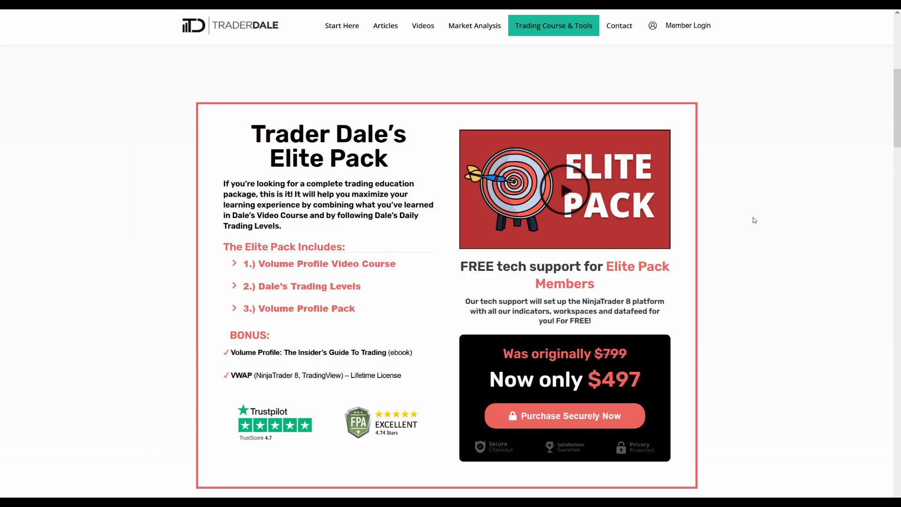
Mark the Order Flow Pack, outline the $697 Combo Pack in black, and circle 'Elite' in pink
scroll(754, 220, down, 10)
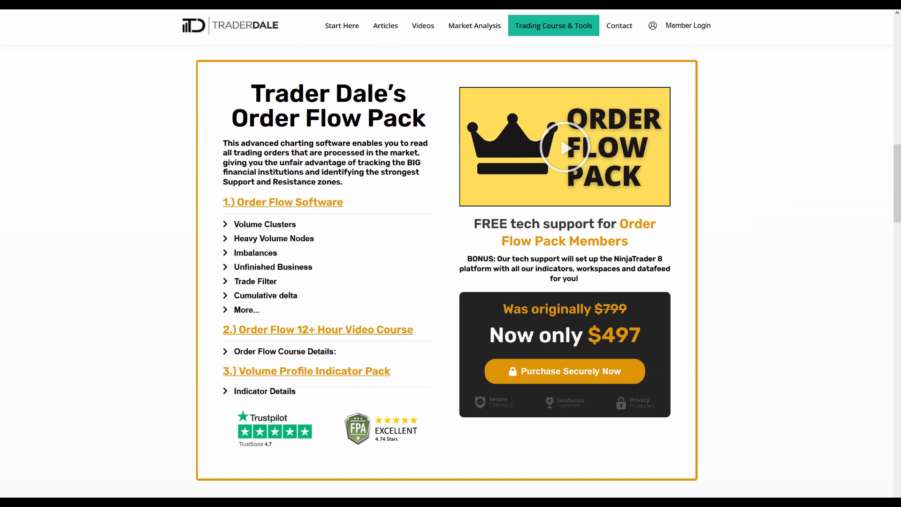
mouse_move(178, 59)
mouse_down()
mouse_move(766, 64)
mouse_move(737, 497)
mouse_move(169, 495)
mouse_move(147, 165)
mouse_move(188, 65)
mouse_up()
scroll(795, 242, down, 9)
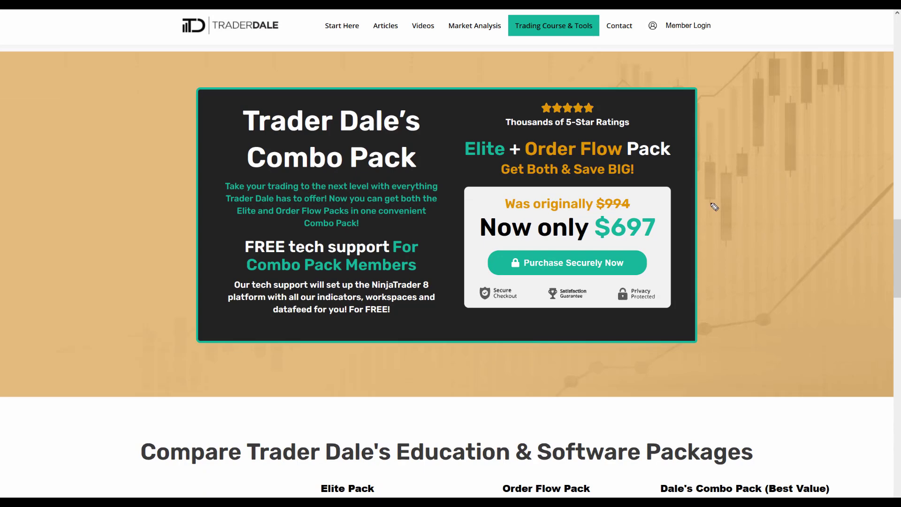
mouse_move(151, 58)
mouse_down()
mouse_move(732, 70)
mouse_move(685, 372)
mouse_move(201, 365)
mouse_move(146, 125)
mouse_move(152, 52)
mouse_up()
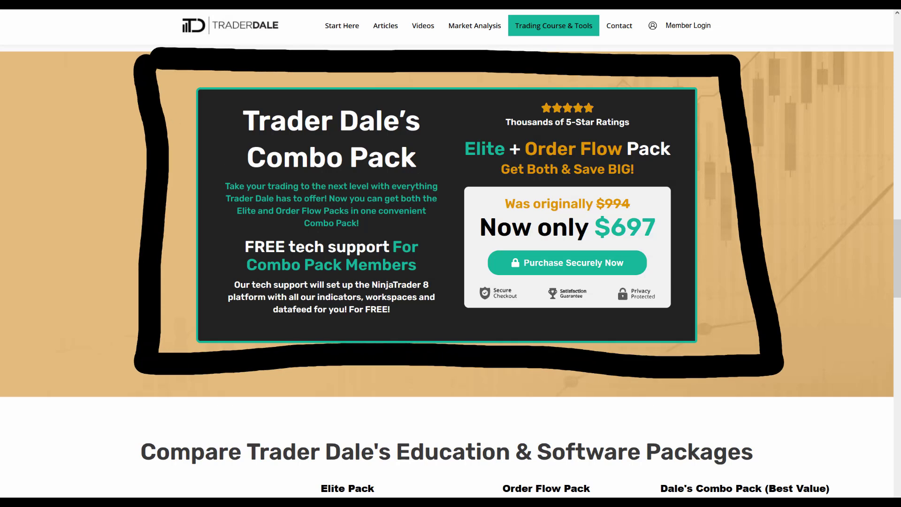
key(p)
mouse_move(484, 131)
mouse_down()
mouse_move(464, 149)
mouse_move(521, 157)
mouse_move(510, 148)
mouse_up()
key(y)
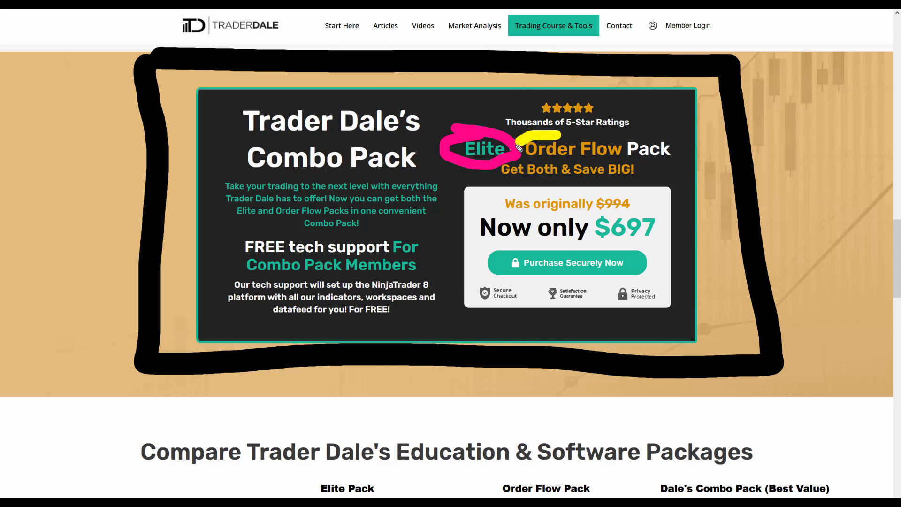